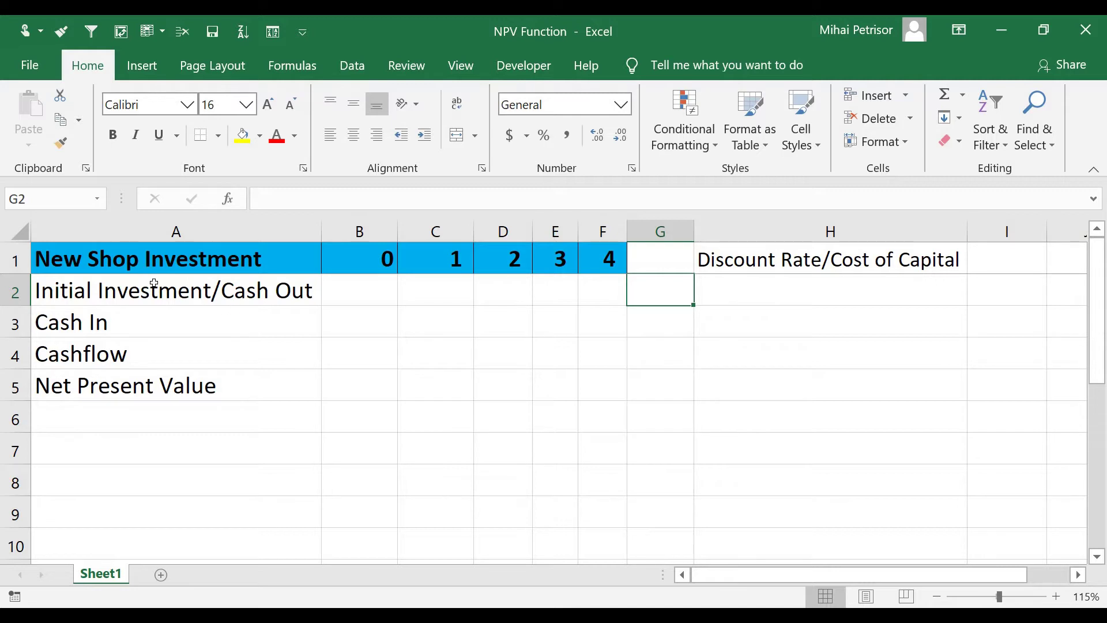
Enter a discount rate of 7% in cell I1, beside the Discount Rate/Cost of Capital label.
click(137, 259)
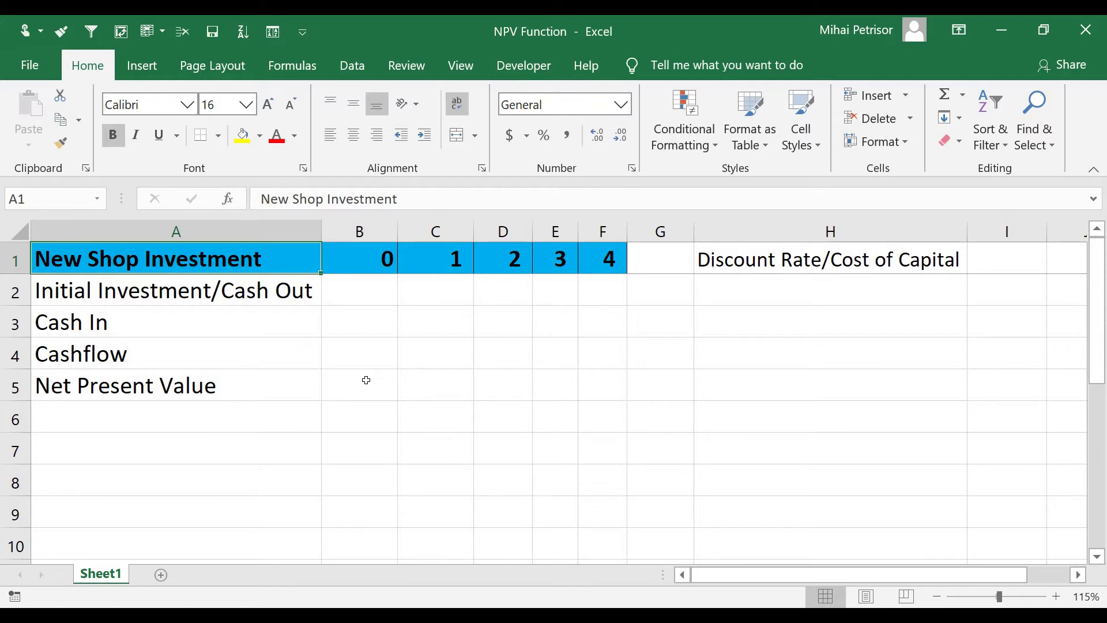
click(1021, 252)
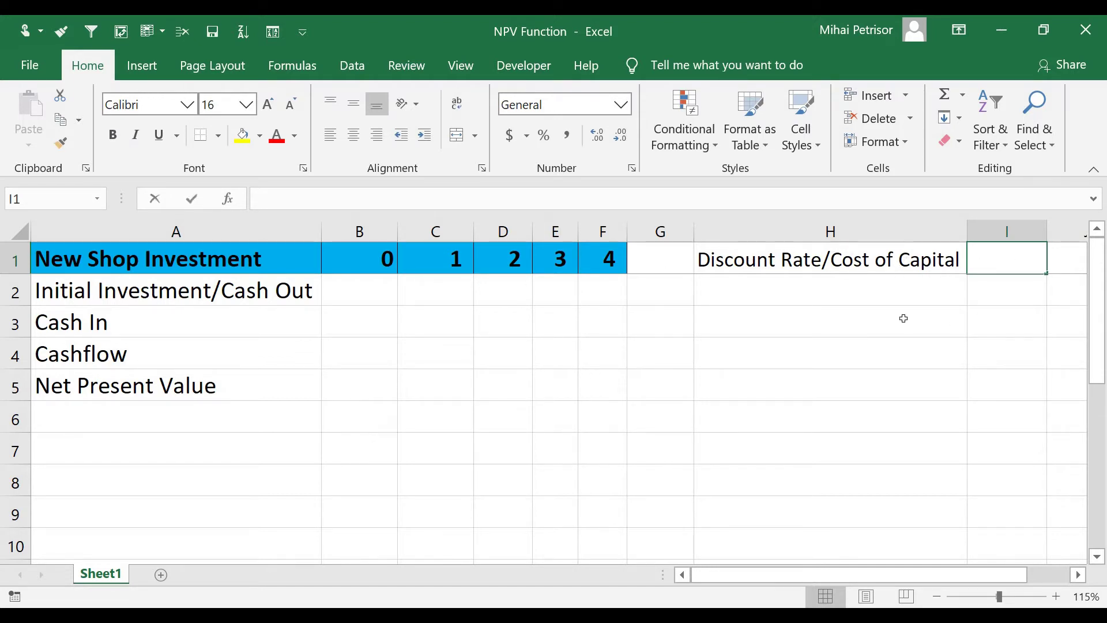
text(7%)
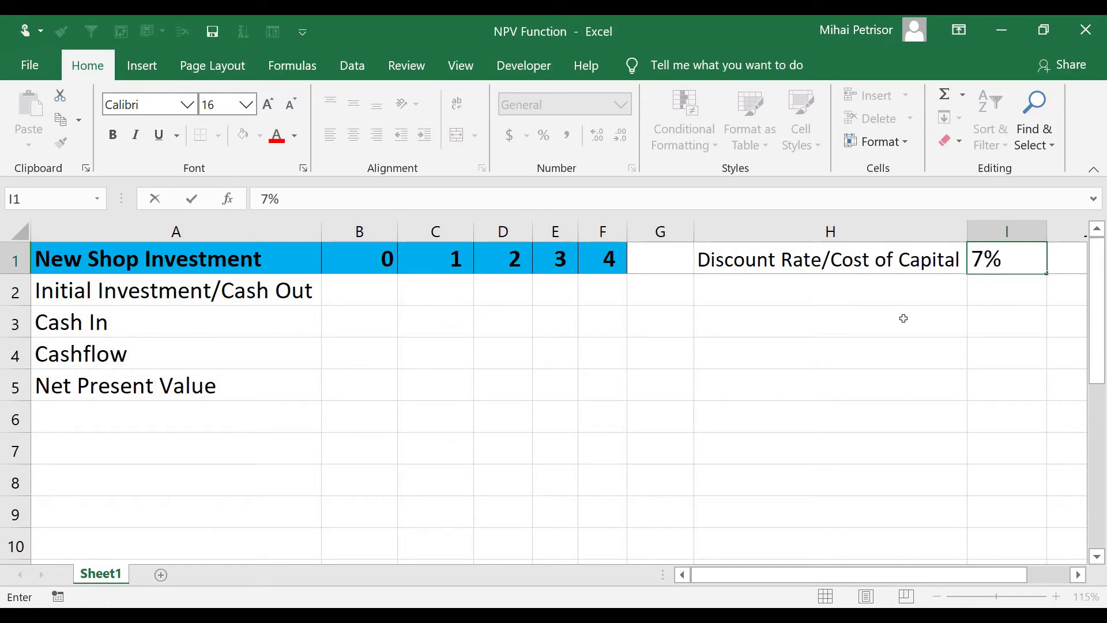
key(Return)
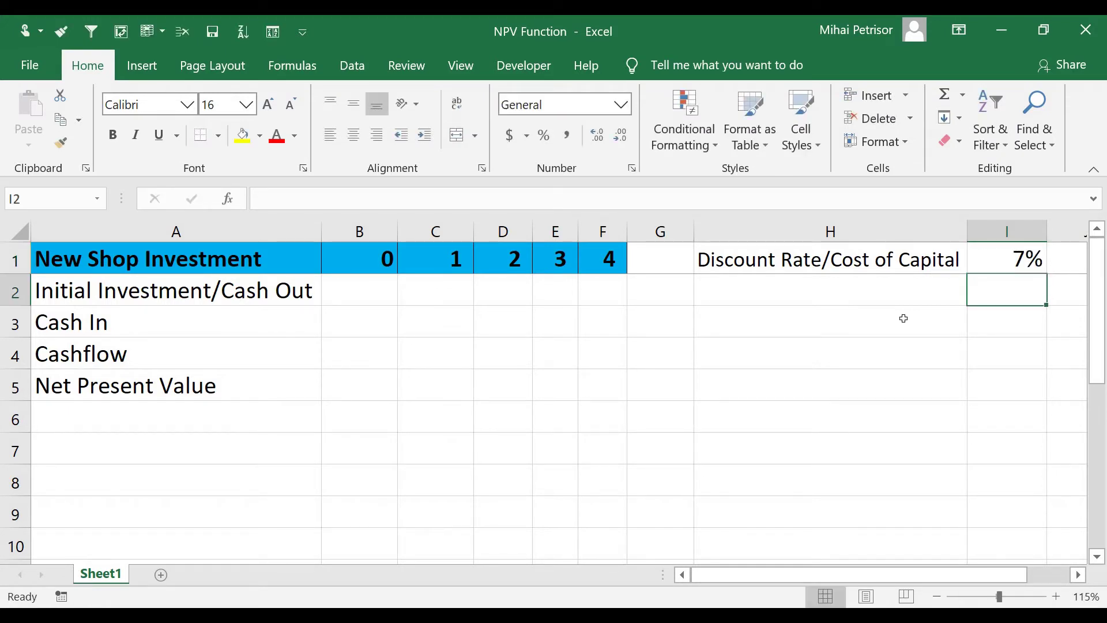
Enter an initial investment of 20000 in B2 for period 0 and fit column B's width to its contents.
click(373, 294)
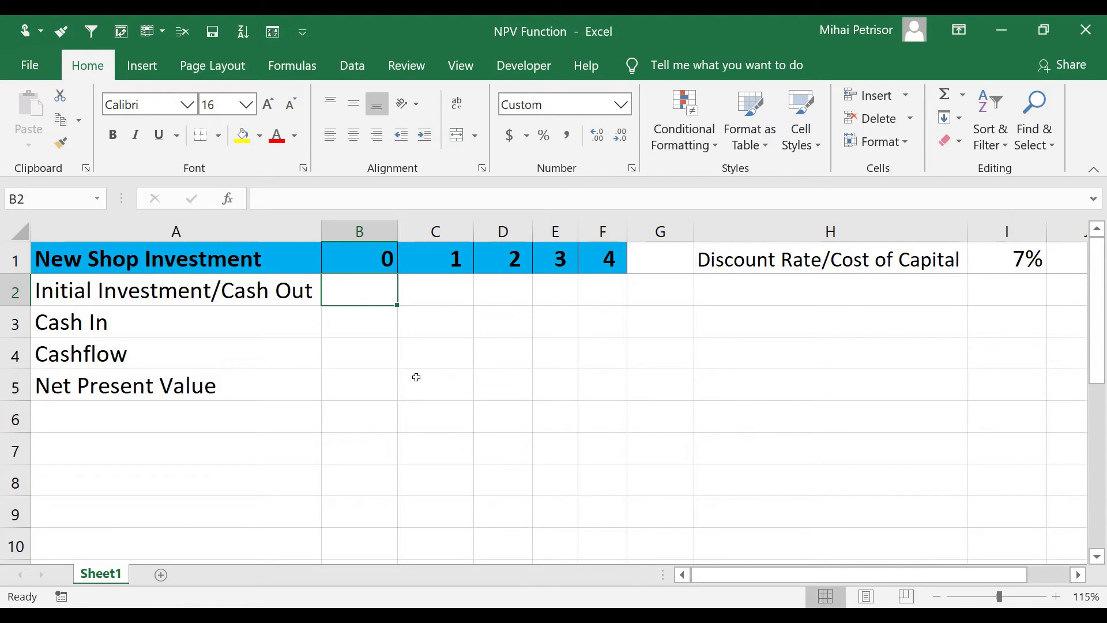
click(91, 287)
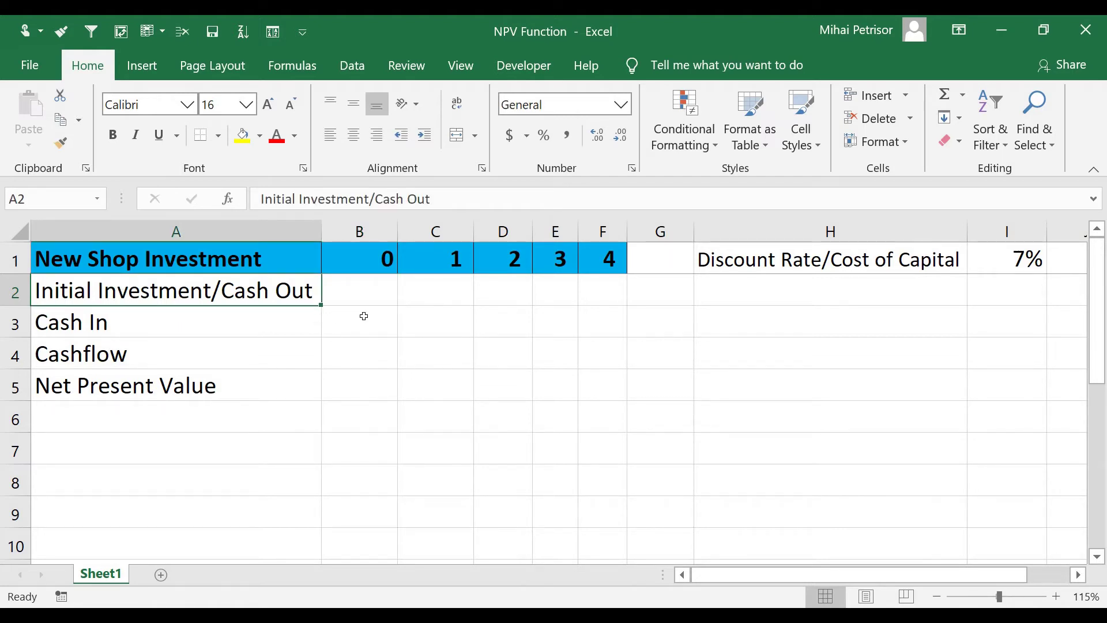
click(383, 288)
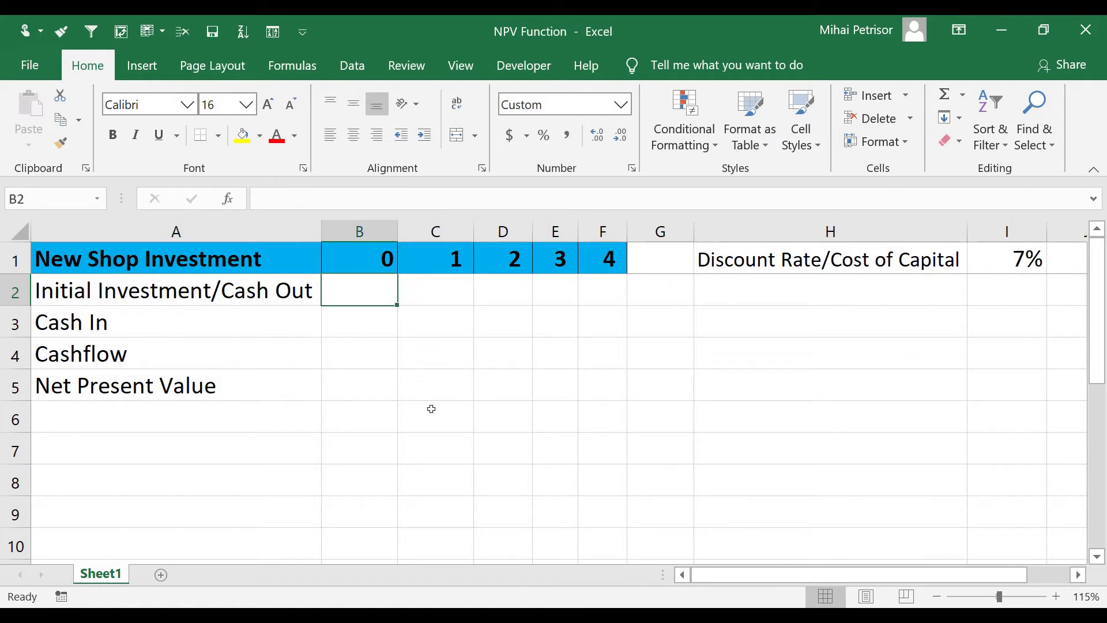
text(2000)
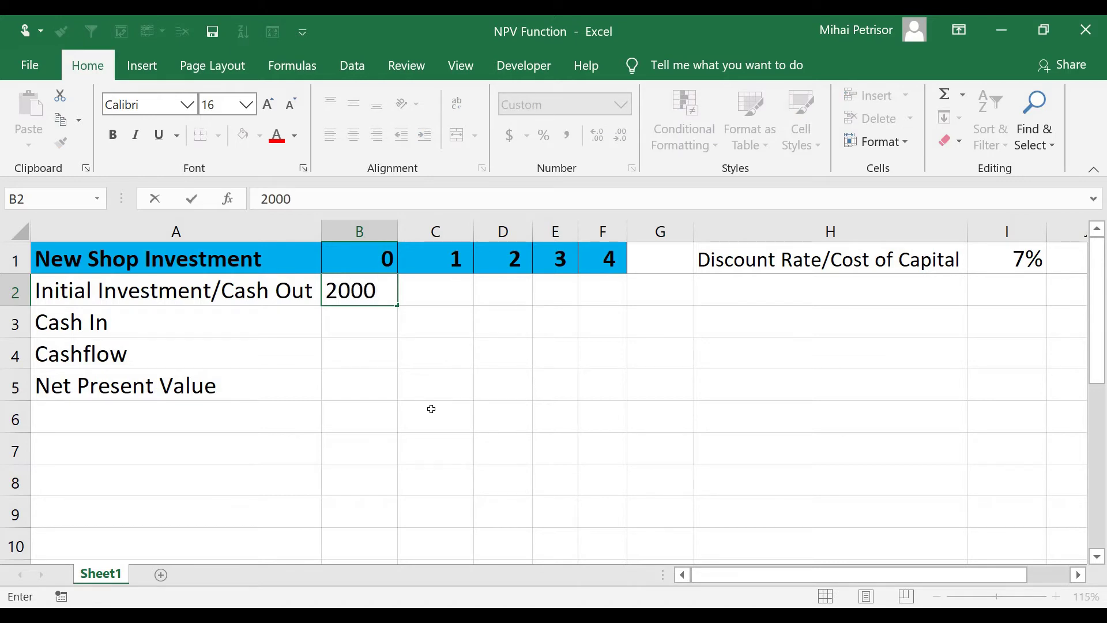
text(0)
click(431, 408)
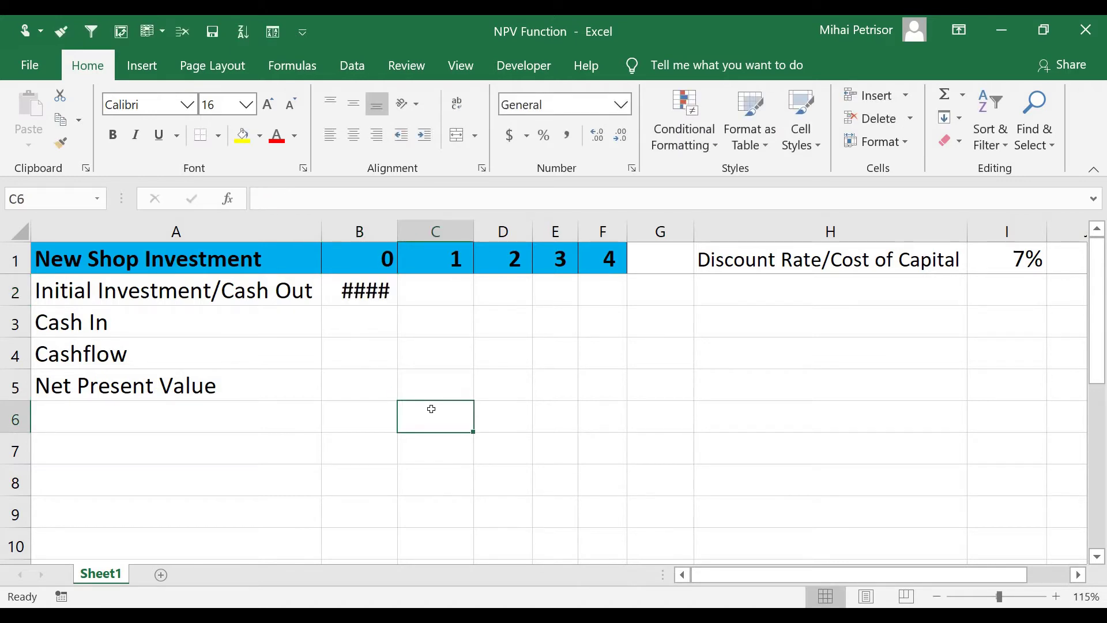
double_click(403, 223)
Narrow column G slightly, enter 10000 as the period 1 cash out in C2, and autofit column C.
click(476, 302)
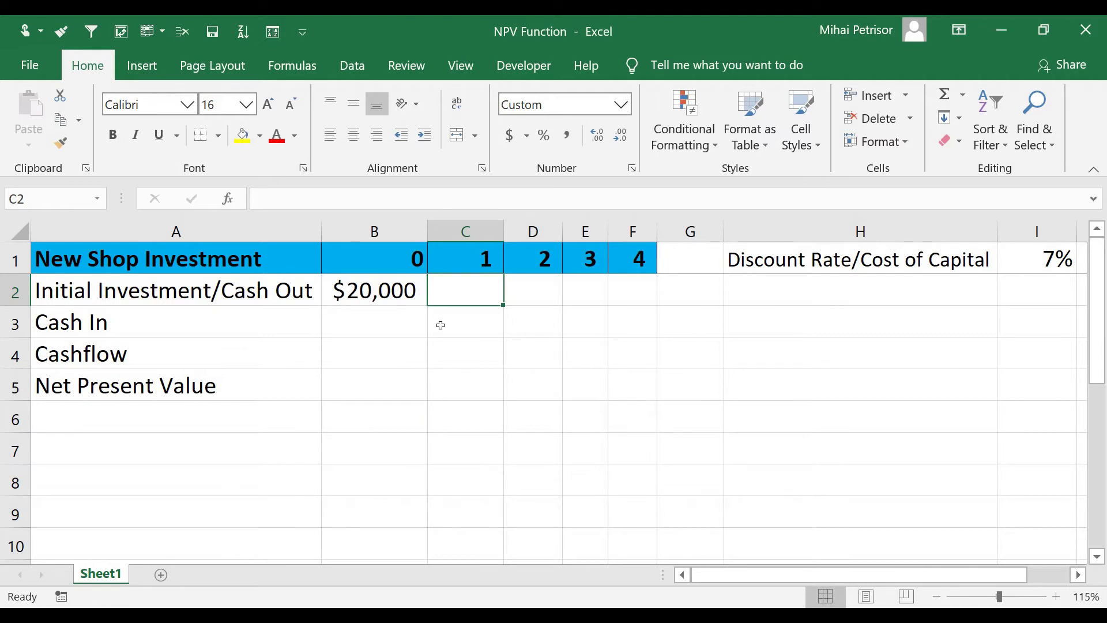
drag(723, 230, 699, 227)
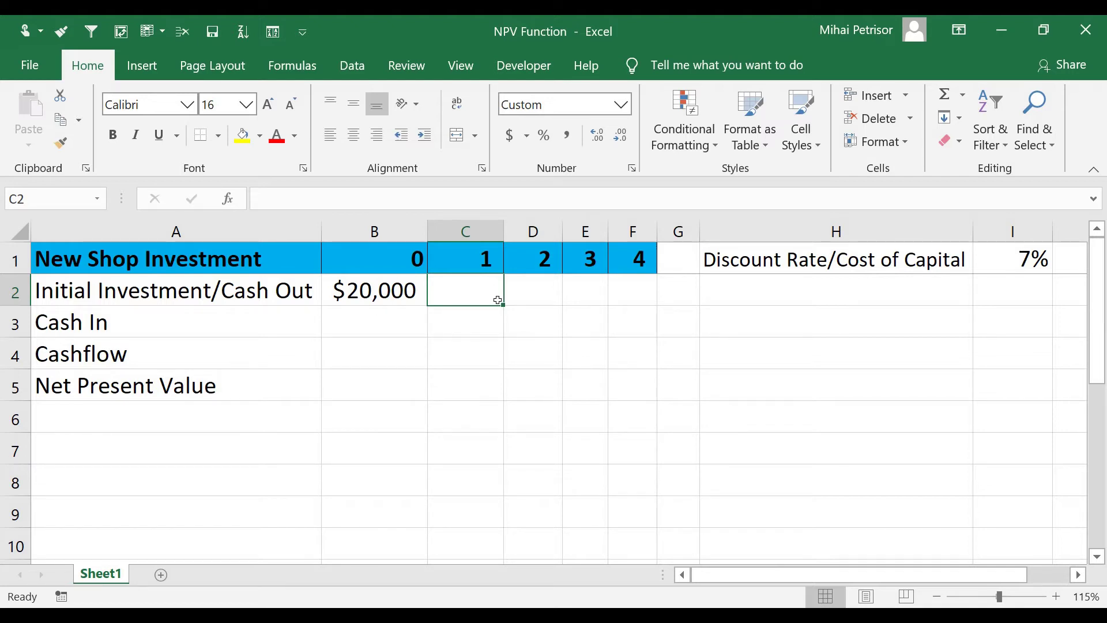
text(1)
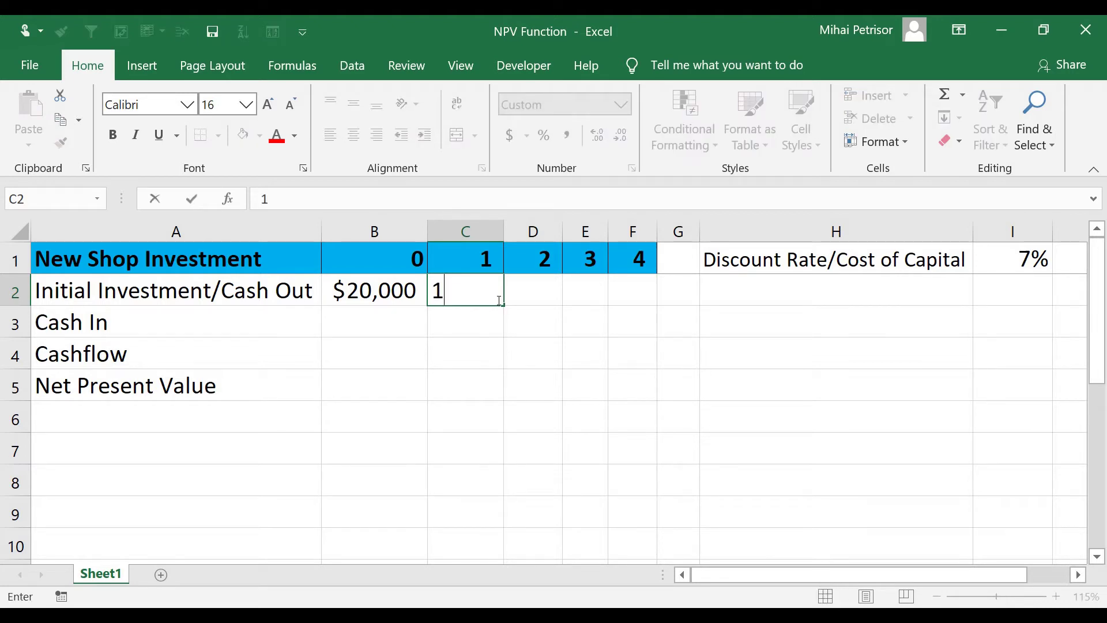
text(0000)
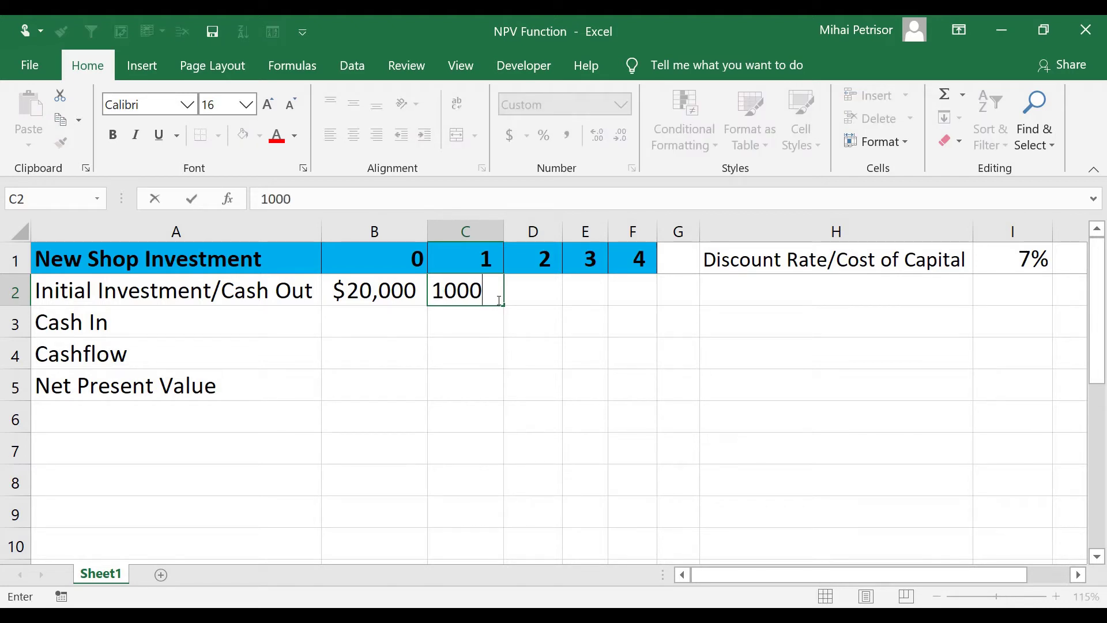
key(Tab)
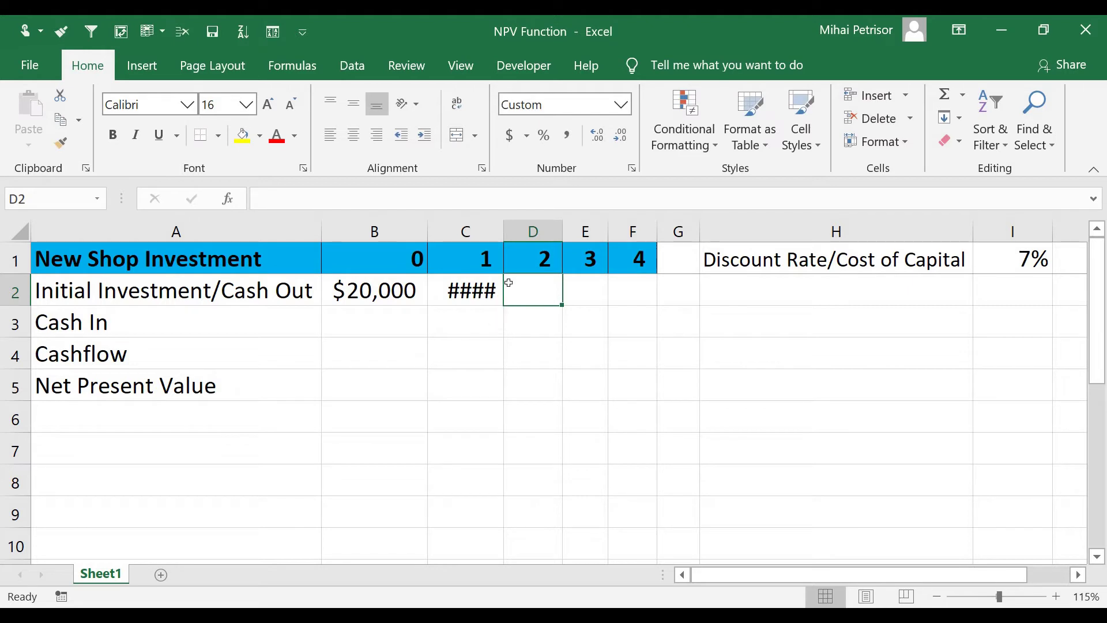
double_click(504, 226)
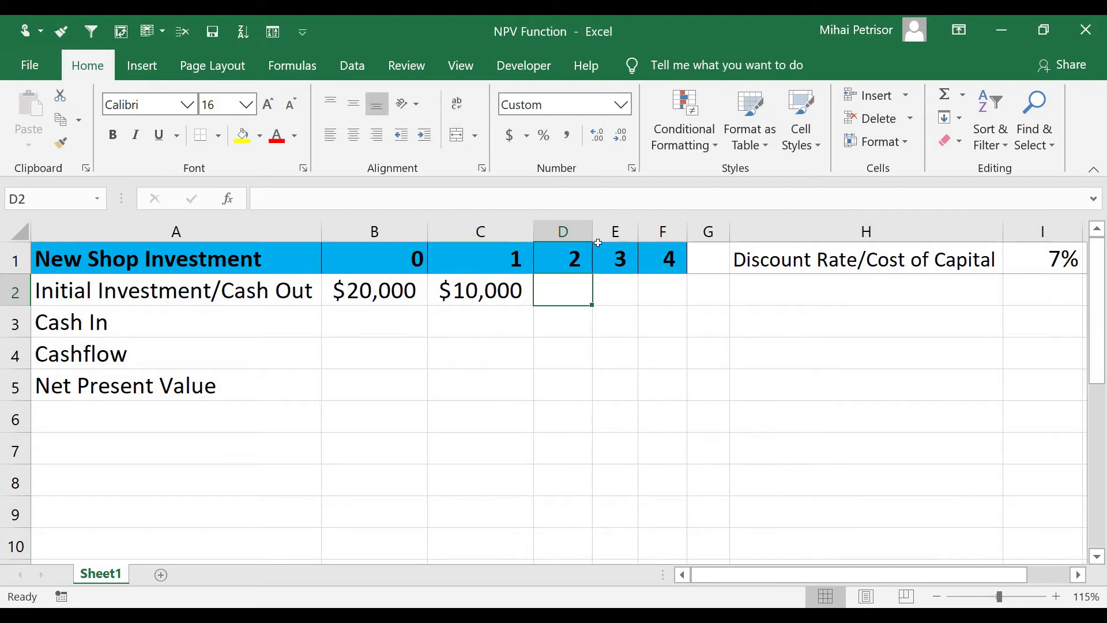
Enter 7000 as the period 2 cash out in D2 and widen column D to fit the amount.
drag(592, 230, 608, 229)
text(7000)
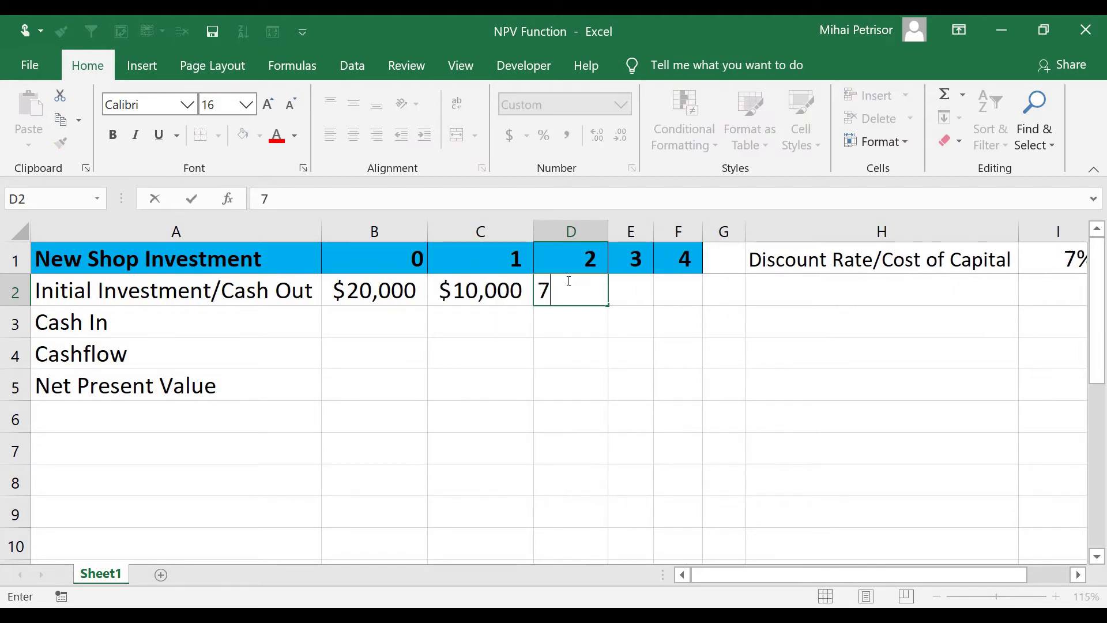
click(629, 335)
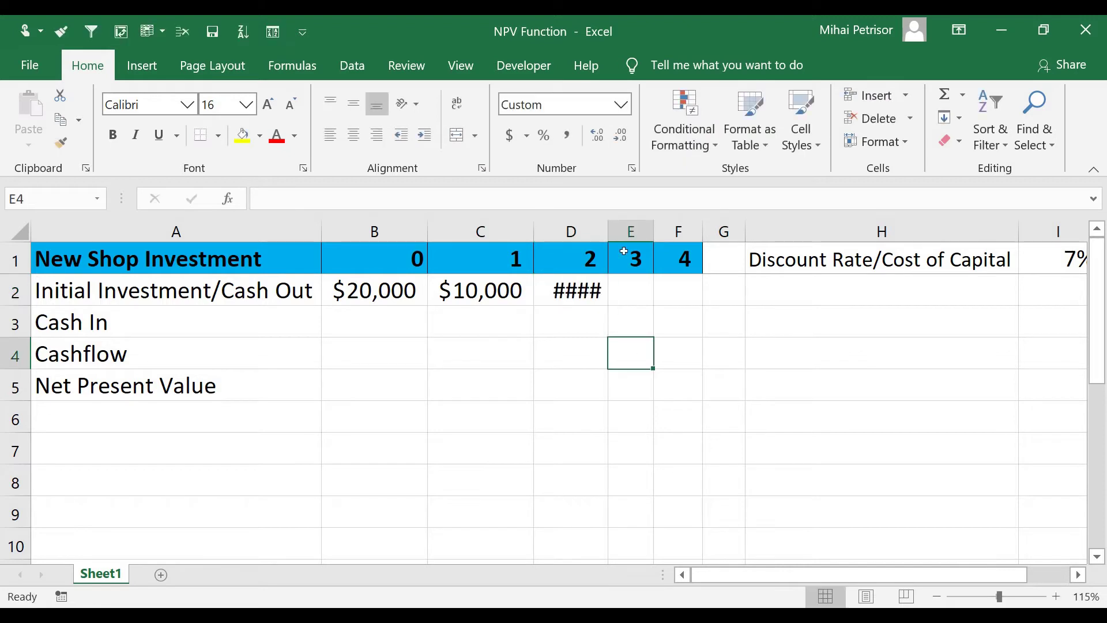
double_click(608, 229)
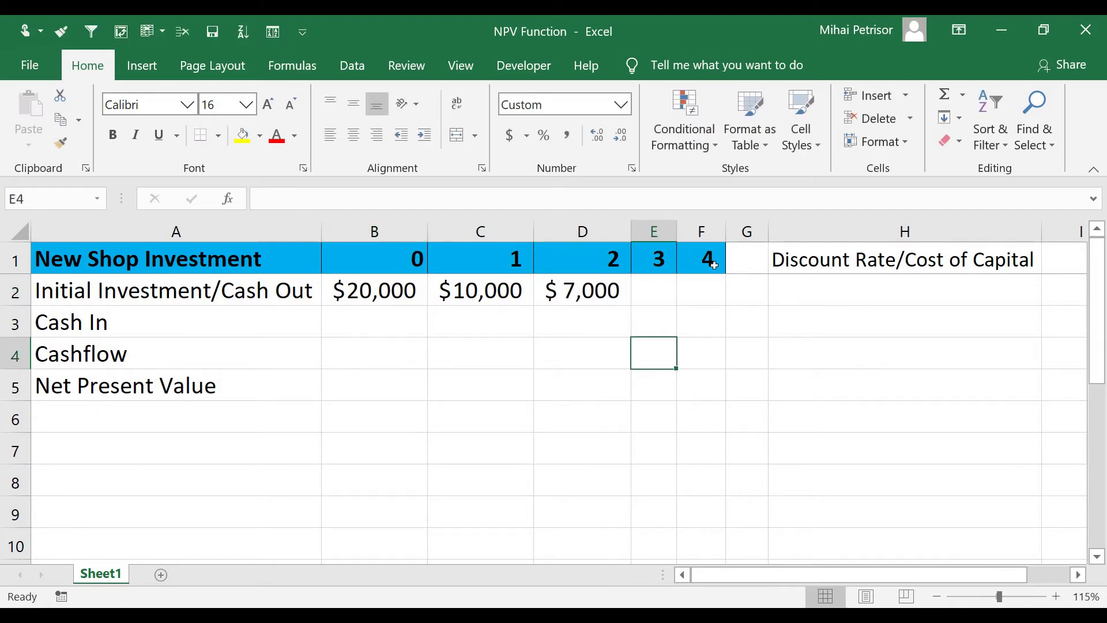
Enter 6000 as the period 3 cash out in E2 and widen column E to show it.
click(659, 282)
text(6000)
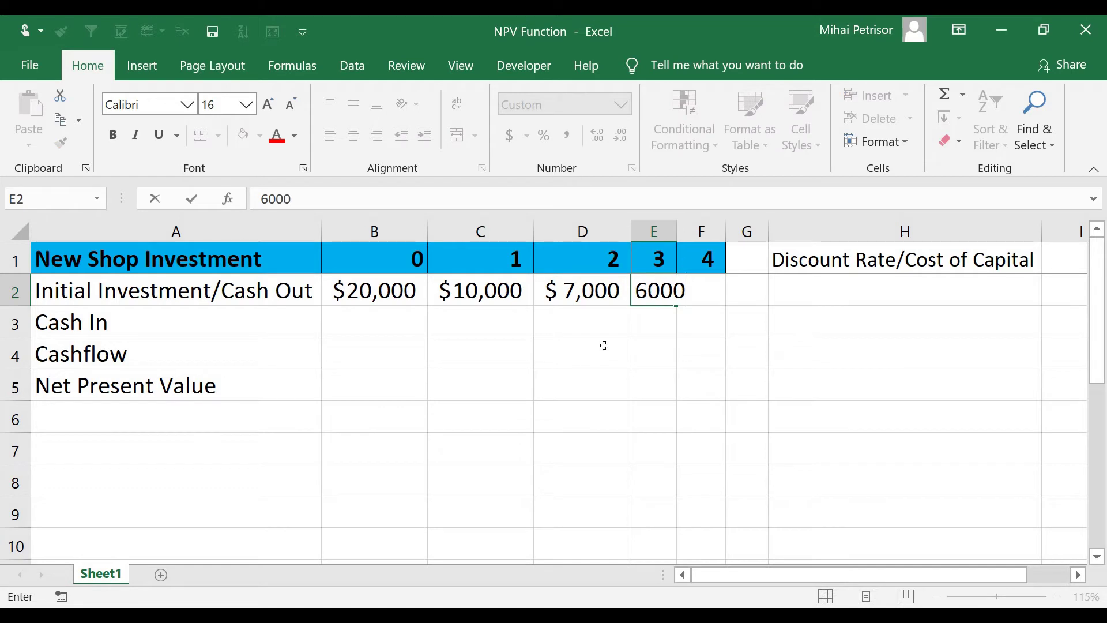
click(600, 383)
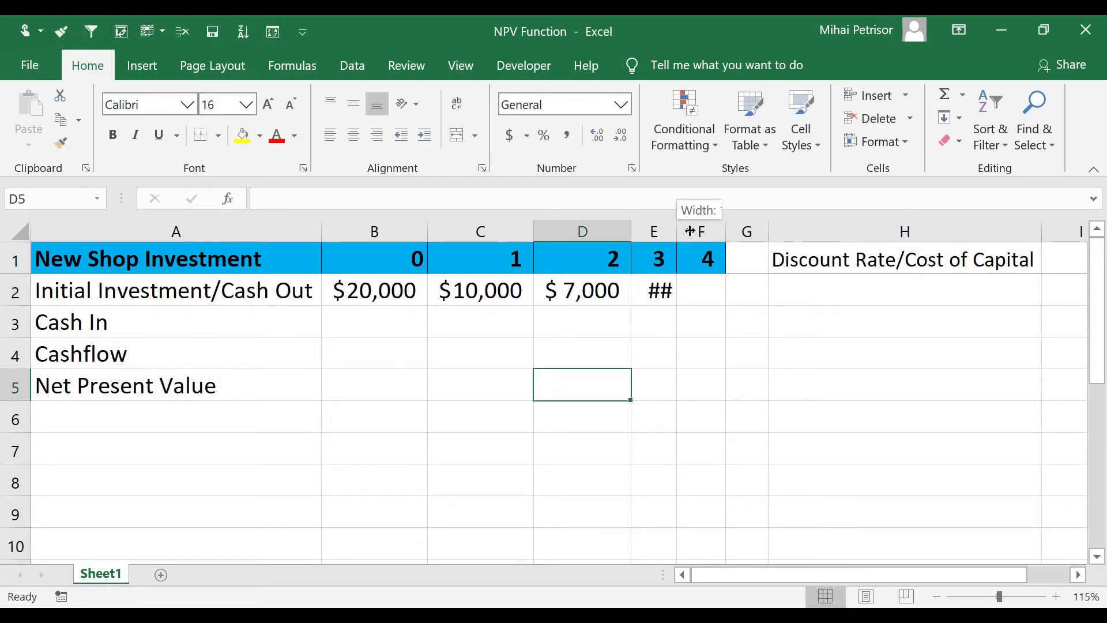
double_click(677, 231)
Enter 5000 as the period 4 cash out in F2 and widen column F to show it.
click(765, 296)
text(5000)
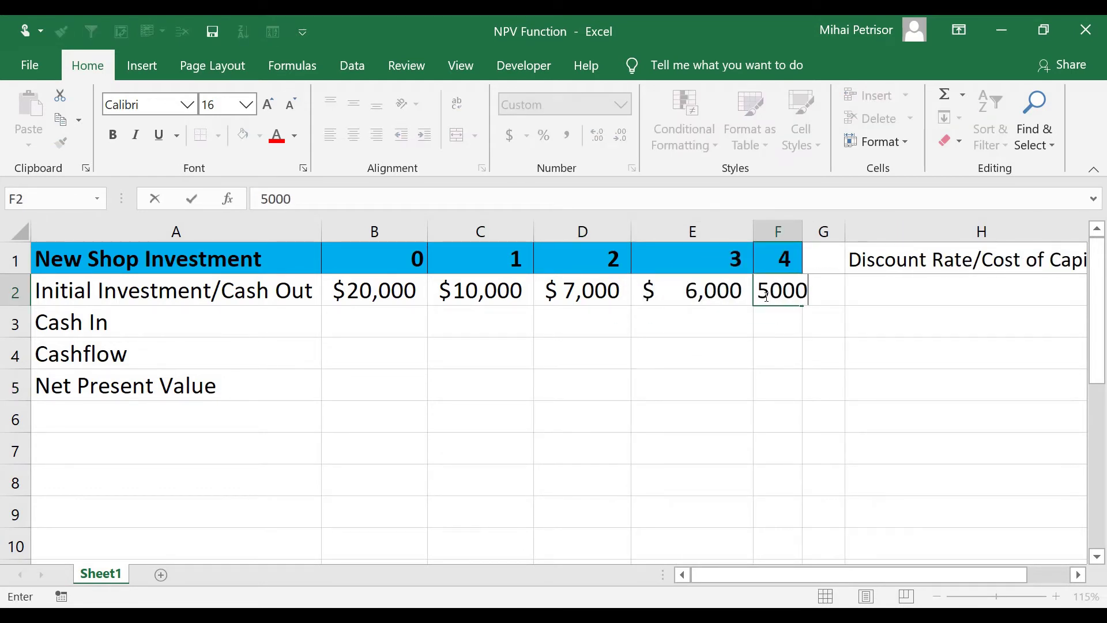
click(726, 420)
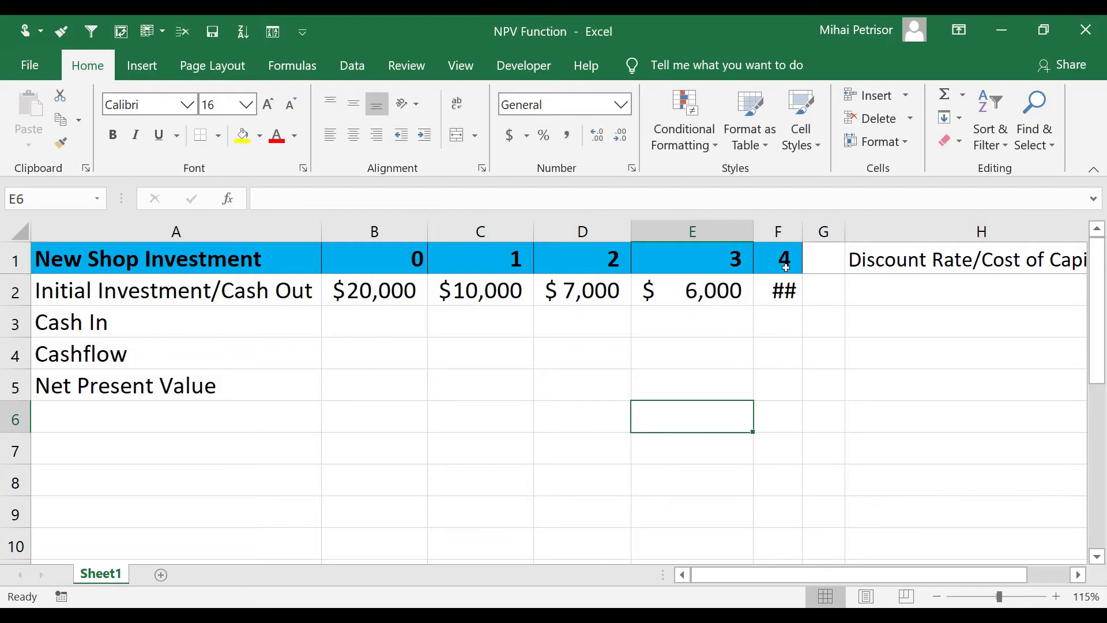
double_click(802, 230)
Autofit the widths of columns B through F together so they match their contents.
drag(403, 228, 807, 230)
double_click(753, 229)
click(461, 343)
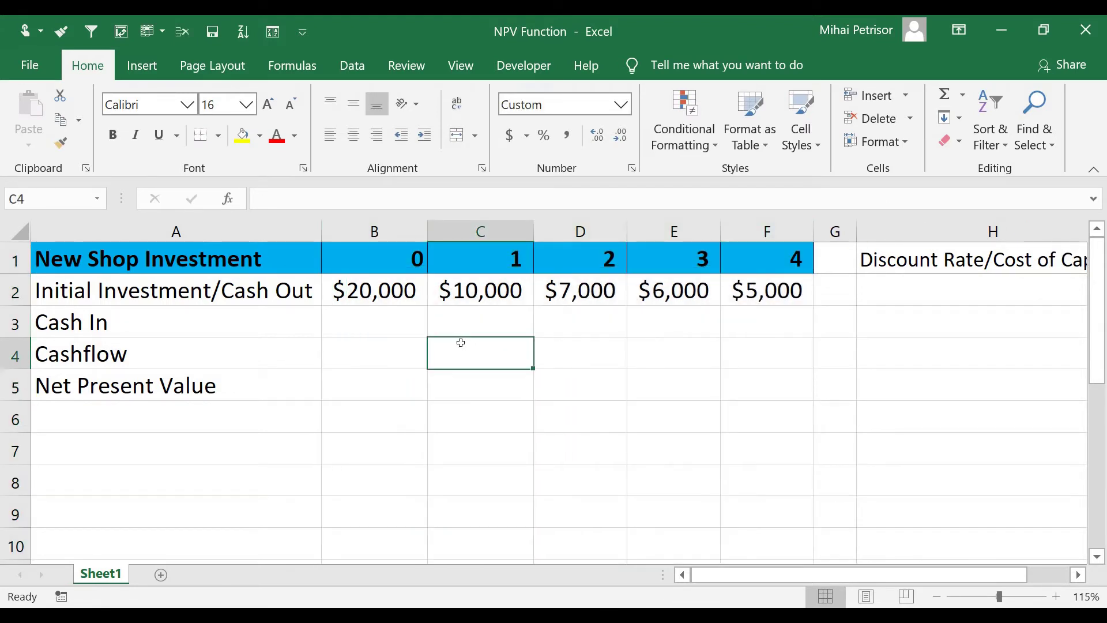
Reduce the font size of the Discount Rate/Cost of Capital label in H1 to 10.
click(837, 231)
key(ctrl+Home)
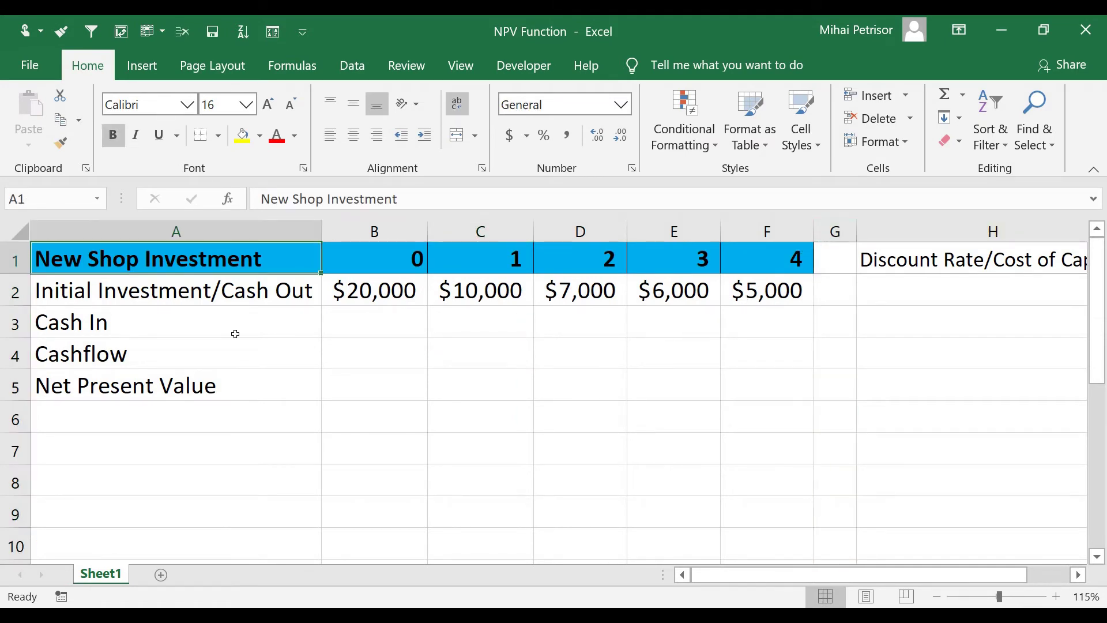
click(848, 326)
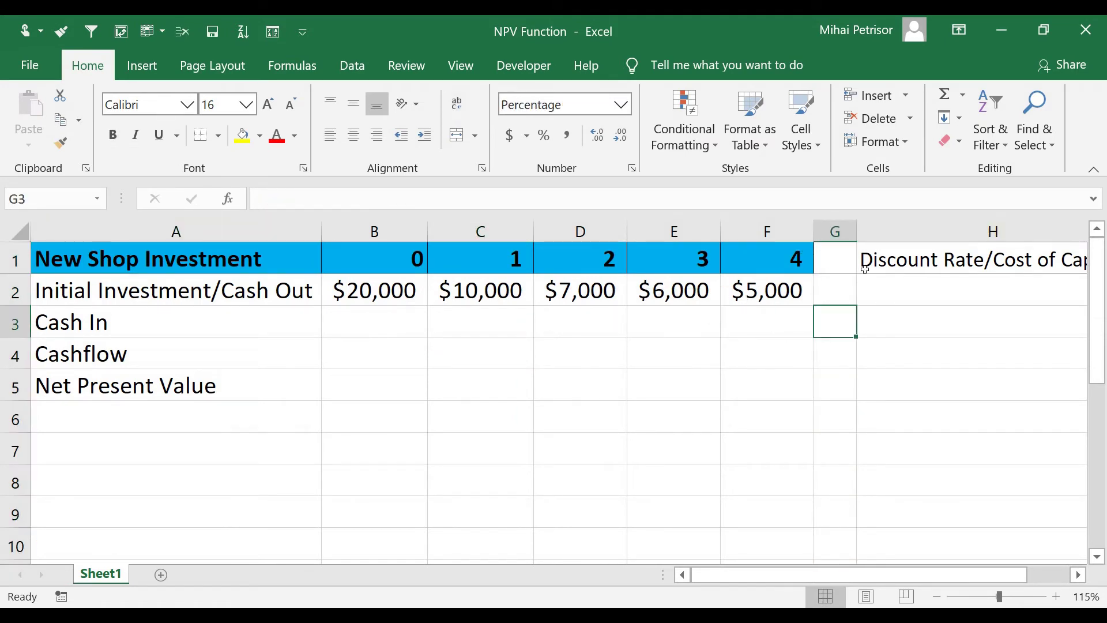
click(888, 258)
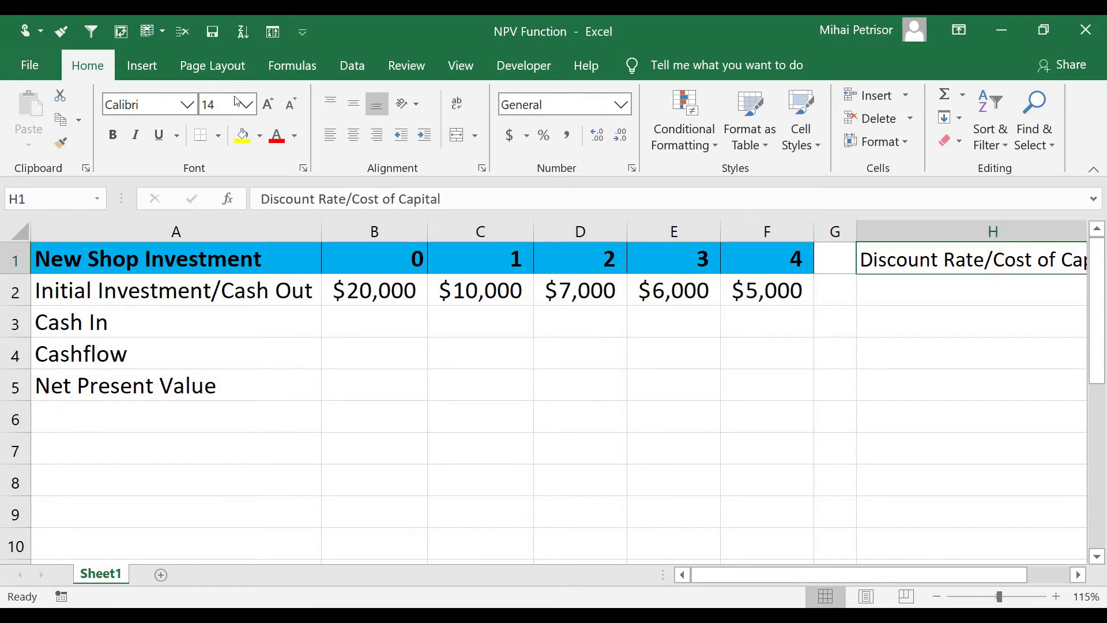
click(292, 104)
click(292, 105)
click(292, 105)
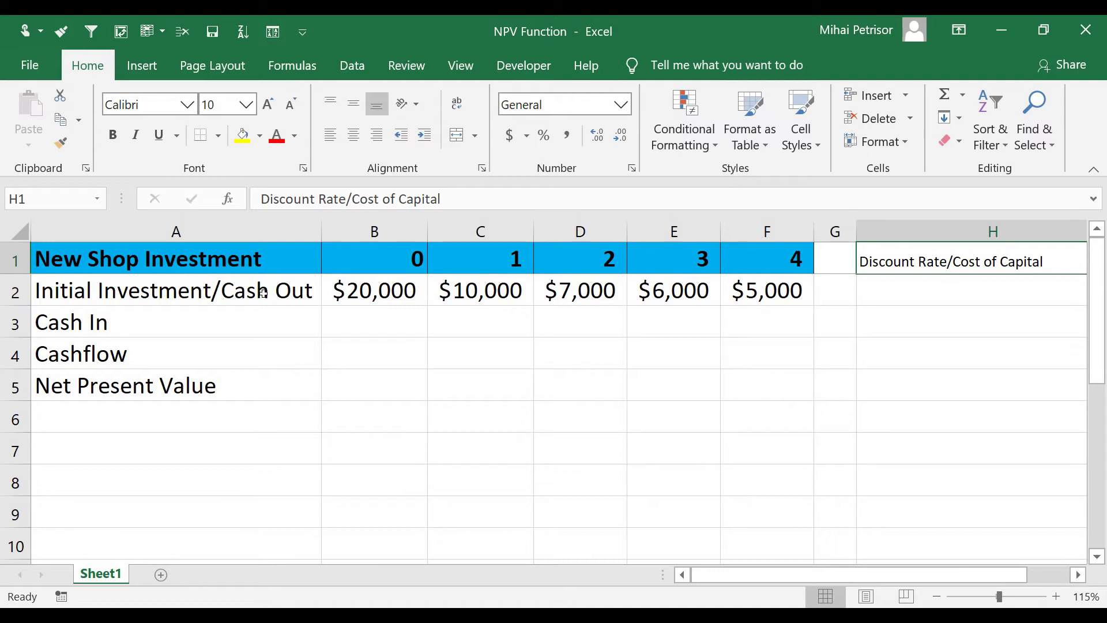
Reduce the row labels in A2:A5 to font size 12 and autofit column A.
drag(263, 293, 254, 385)
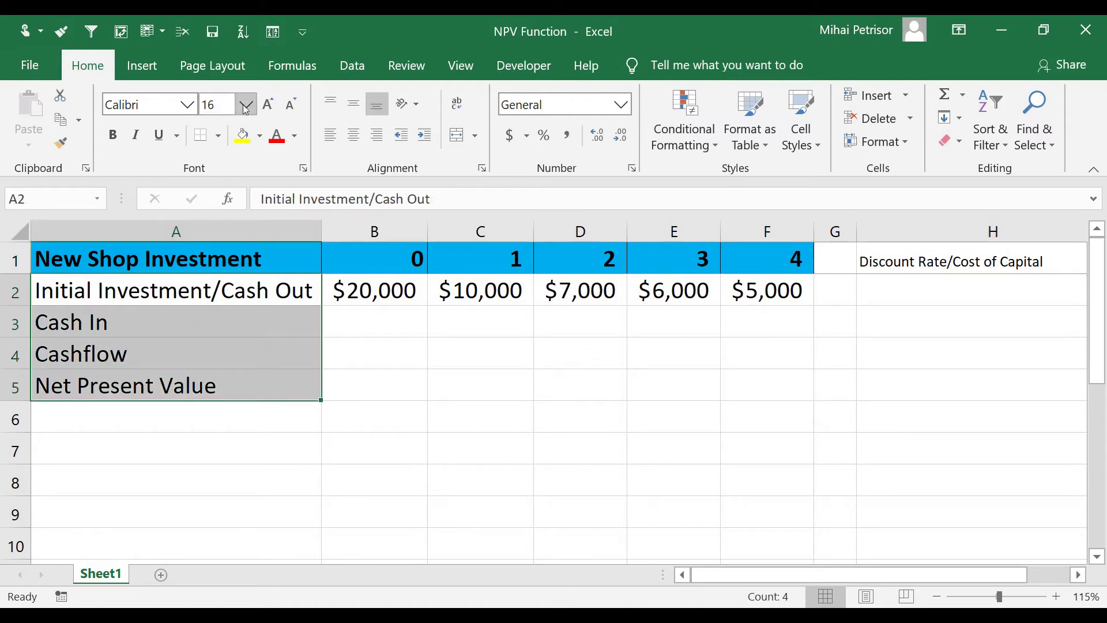
click(292, 105)
click(292, 104)
double_click(321, 231)
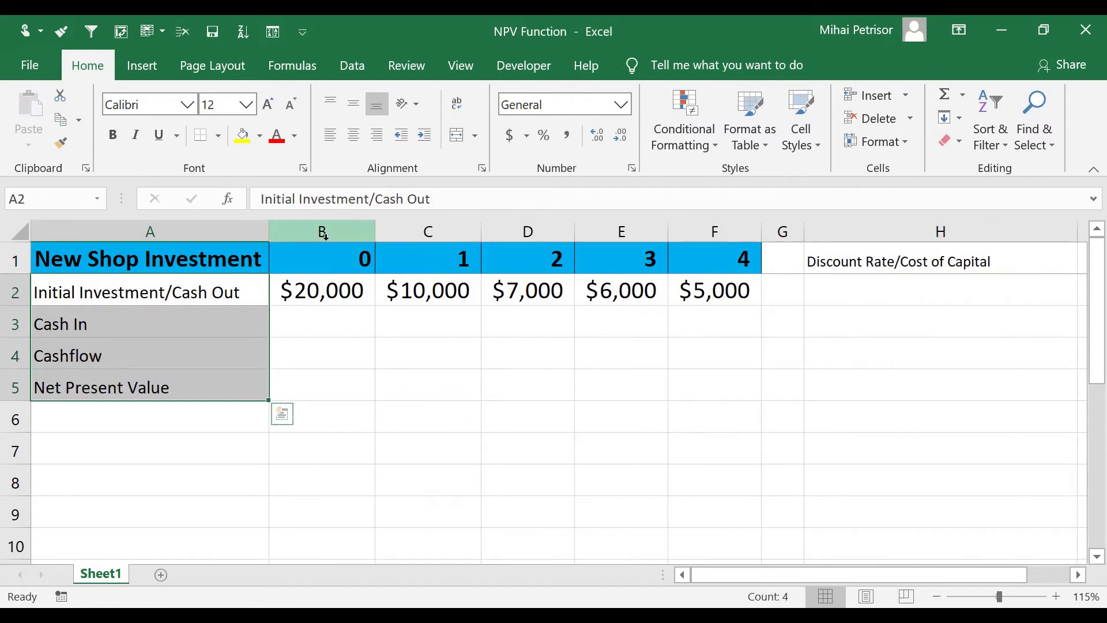
Autofit columns H and I around the discount rate label and its value.
click(714, 448)
double_click(1077, 231)
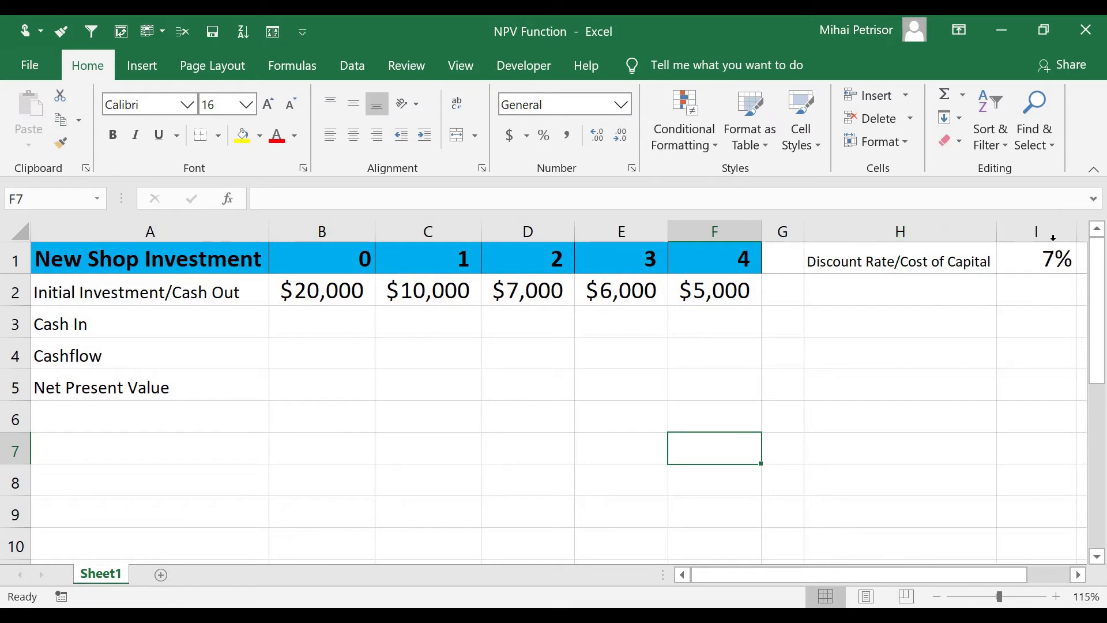
click(1059, 260)
double_click(1075, 231)
click(839, 358)
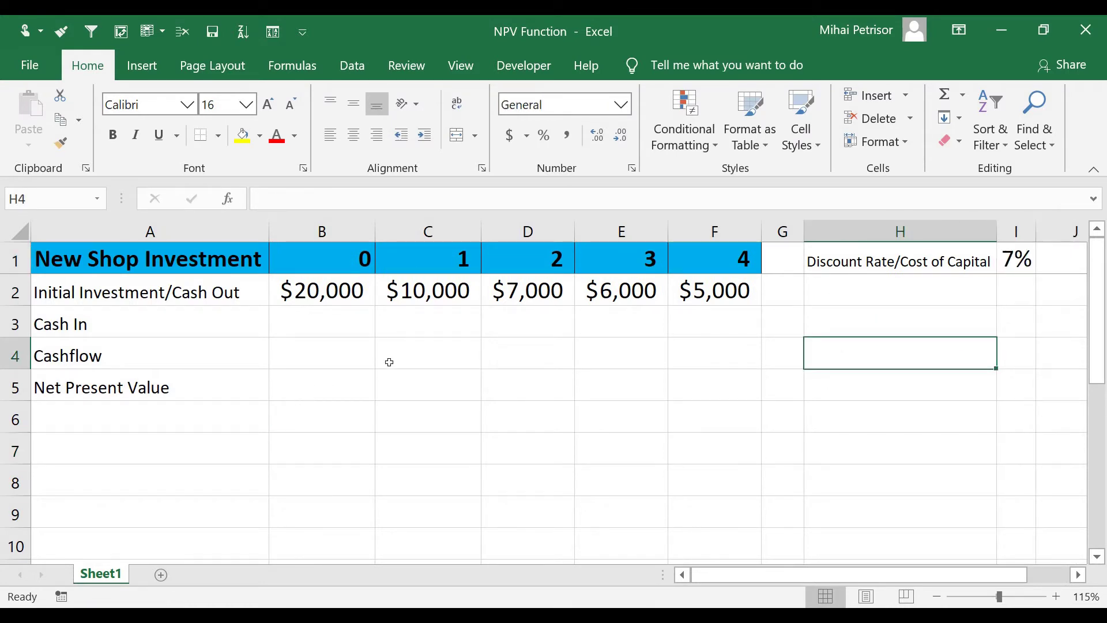
click(137, 343)
click(220, 321)
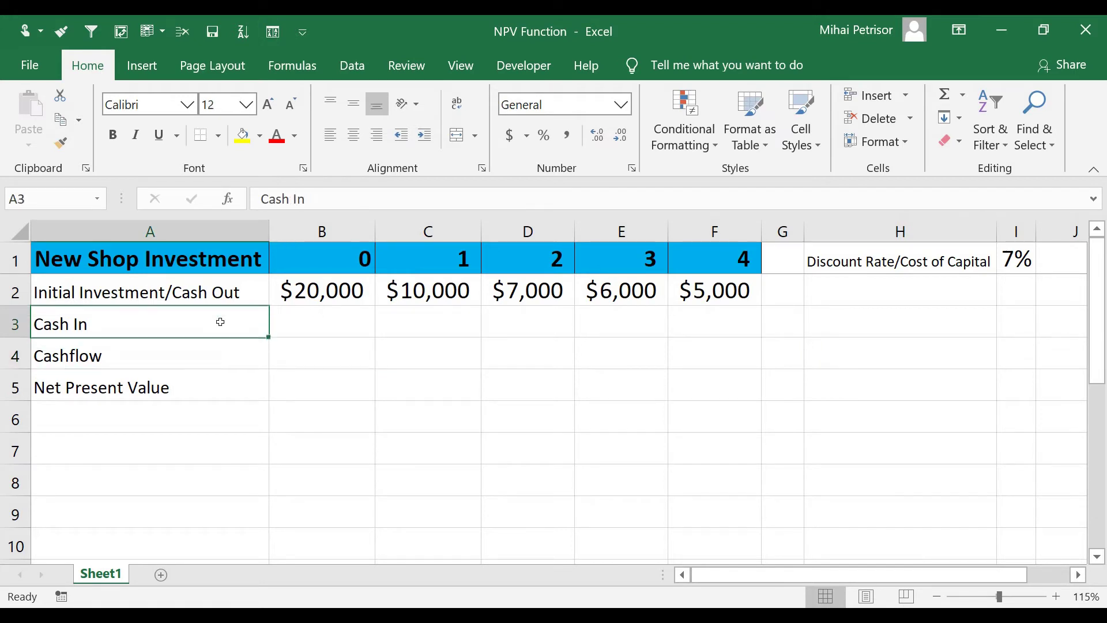
click(428, 324)
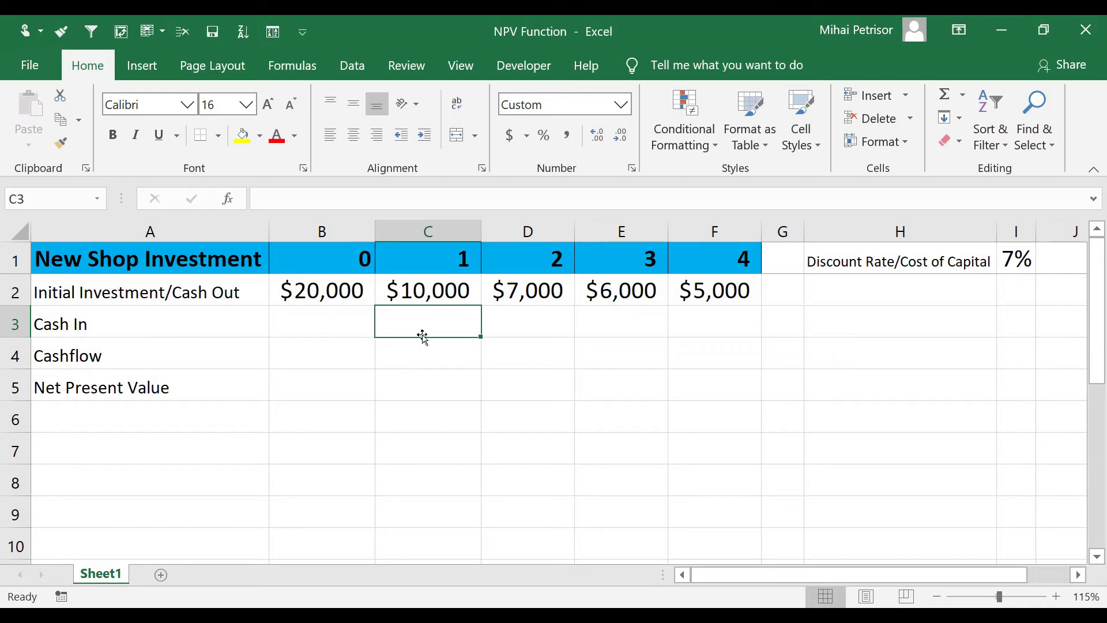
key(Right)
key(Right)
key(Right)
click(456, 320)
click(371, 315)
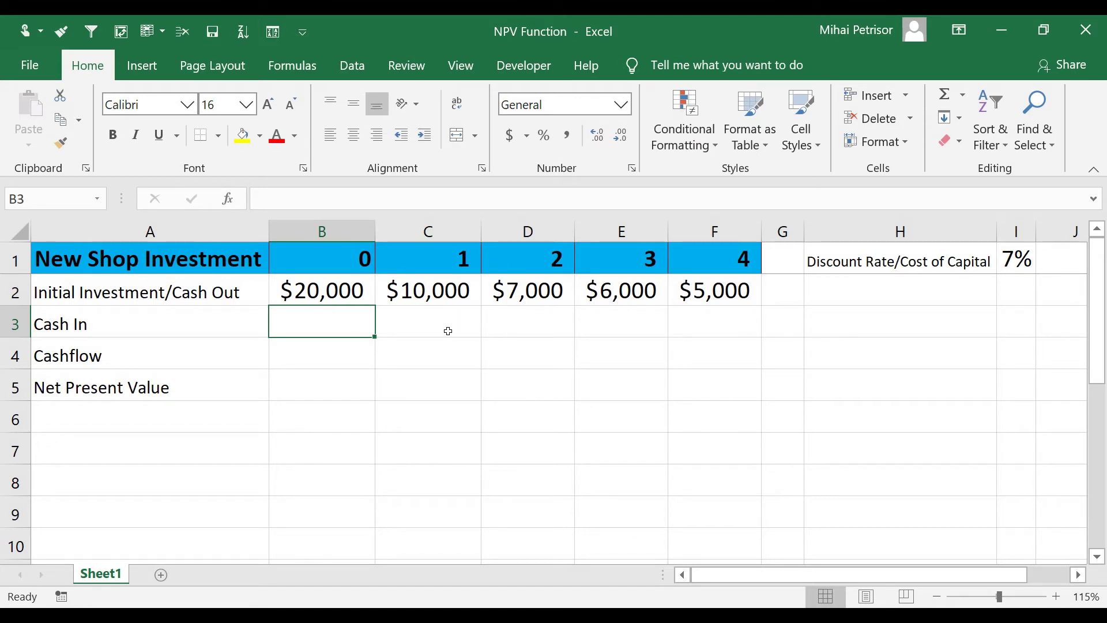
click(448, 331)
Enter 0 as the period 0 Cash In amount in B3.
click(345, 331)
text(0)
key(Tab)
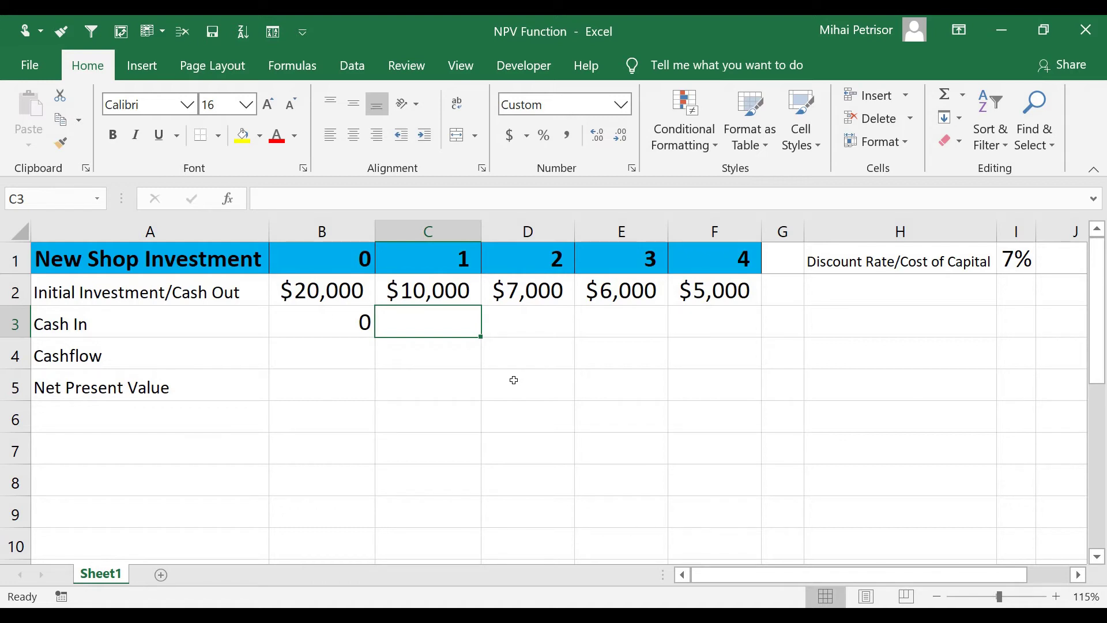
Enter the Cash In amounts for periods 1 to 4 in C3:F3 as 13,000, 15,000, 20,000 and 22,000.
text(13)
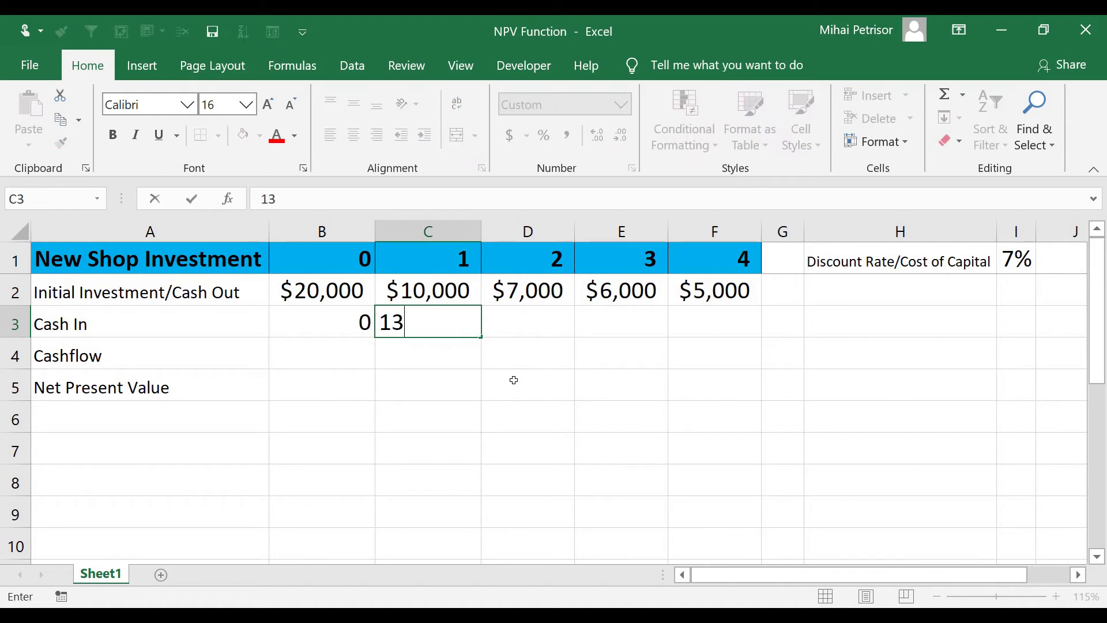
text(,000)
key(Tab)
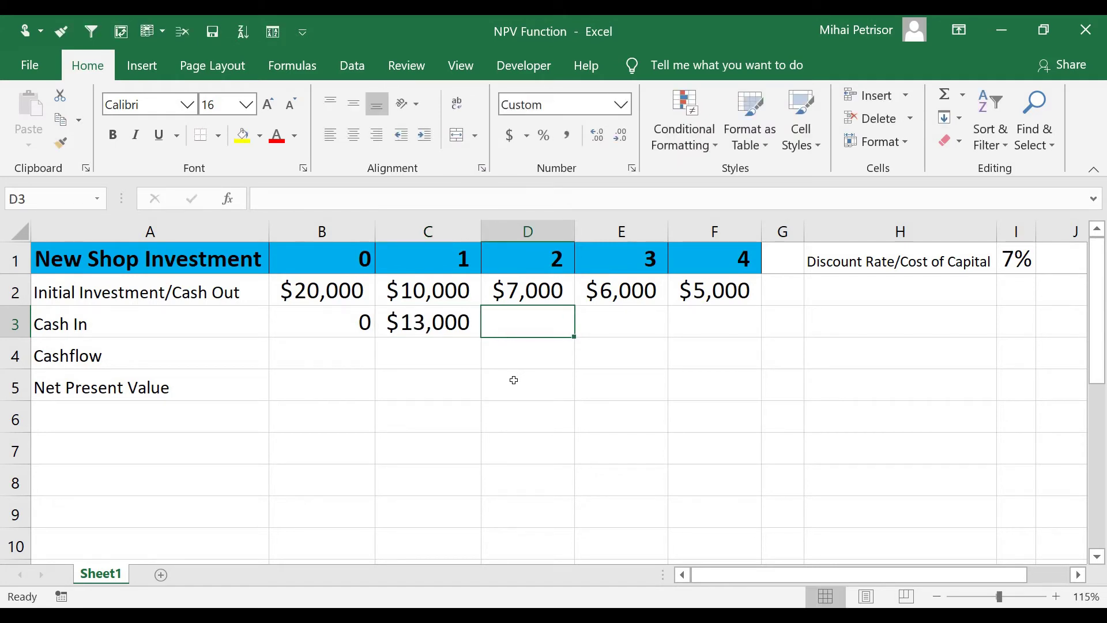
text(15,00)
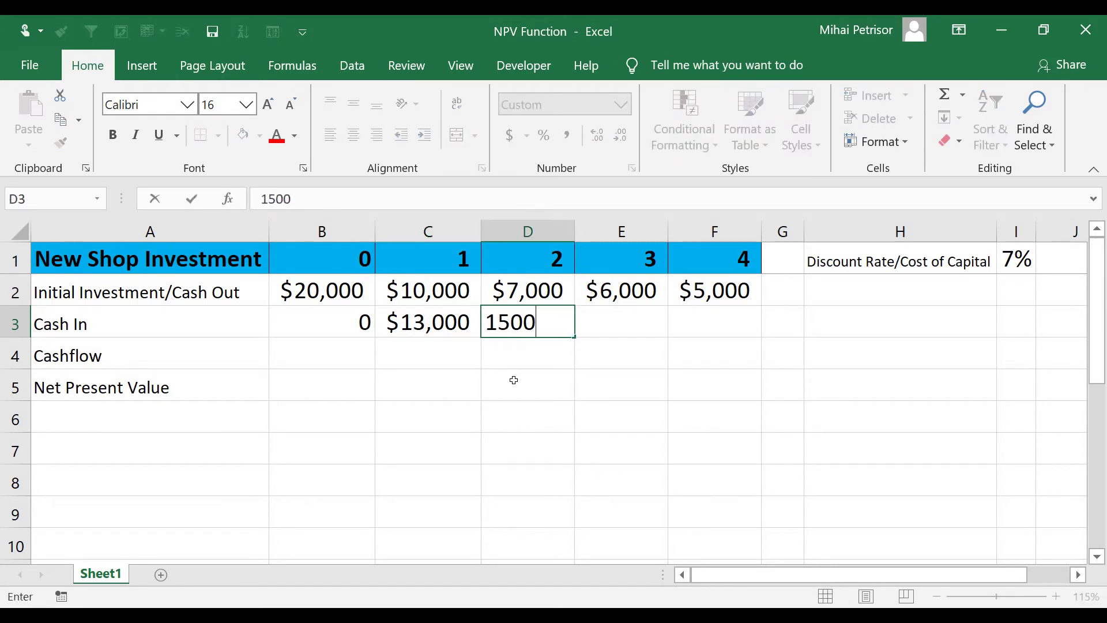
text(0)
key(Tab)
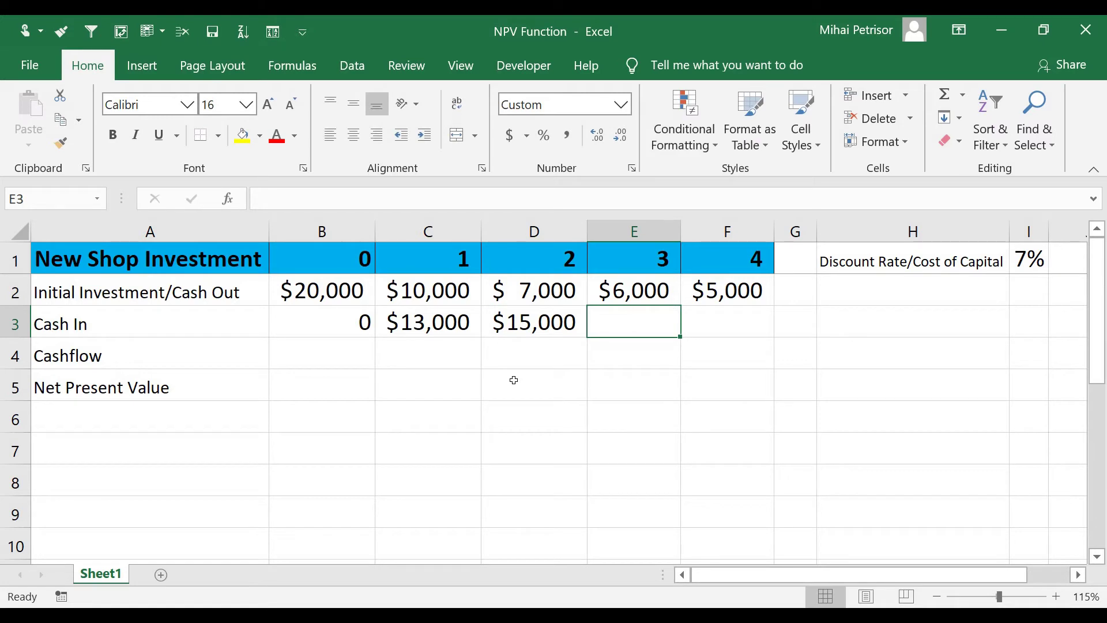
text(20000)
key(Tab)
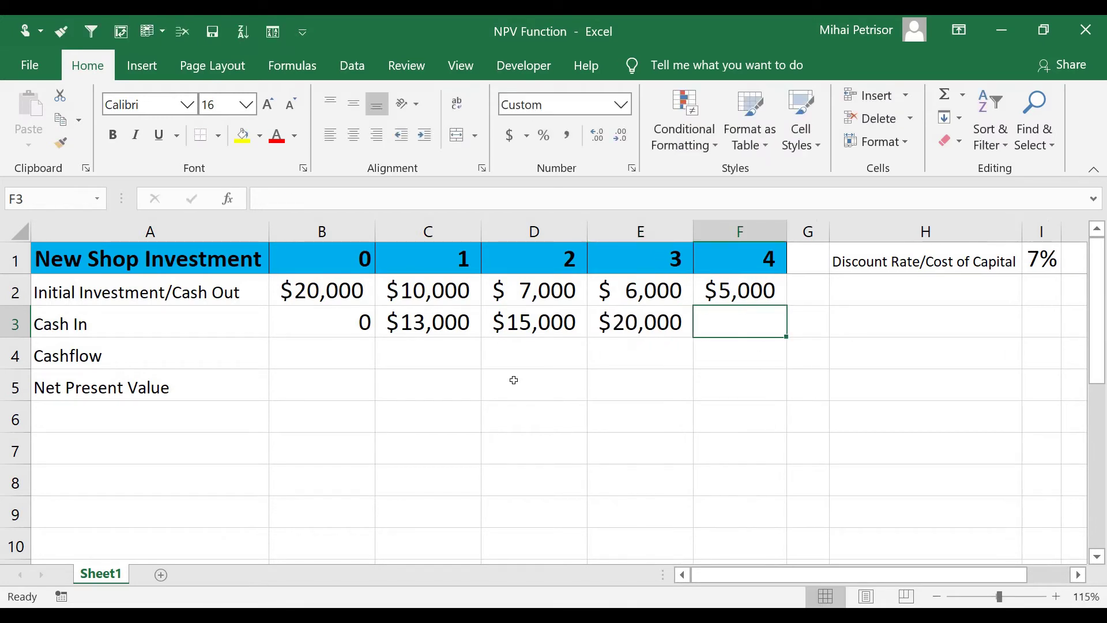
text(22,)
text(000)
key(Tab)
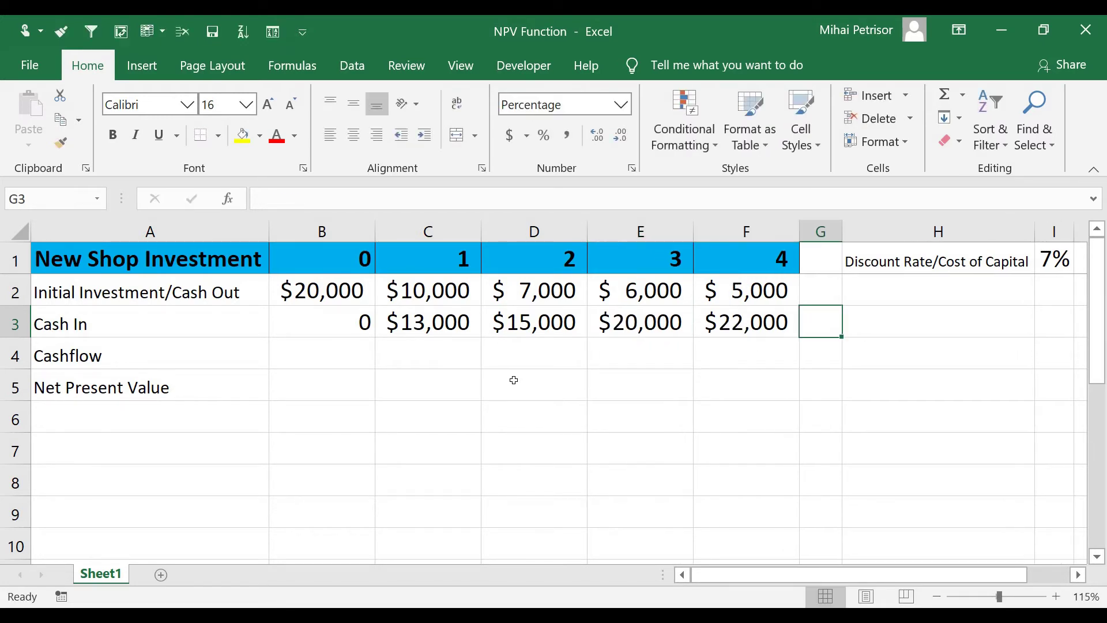
click(513, 380)
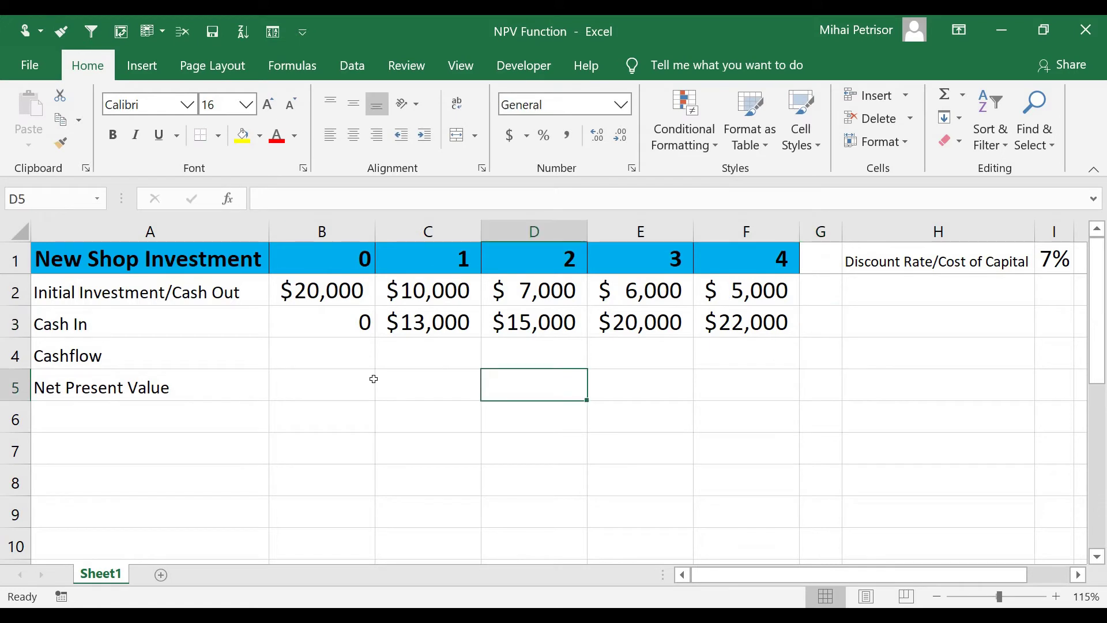
click(360, 361)
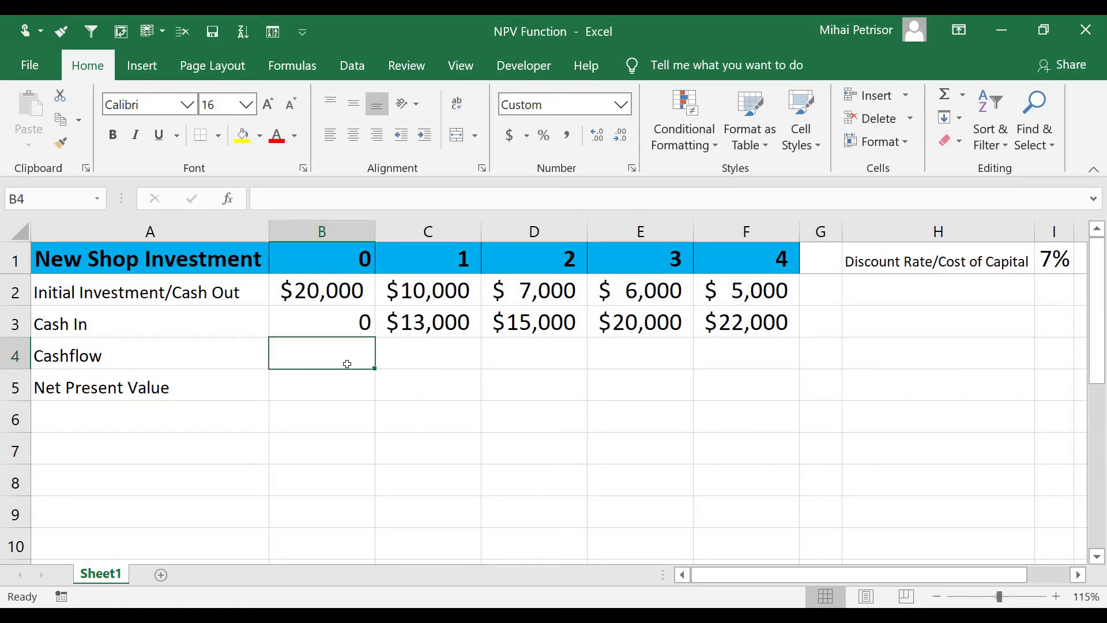
click(423, 357)
click(564, 356)
click(751, 350)
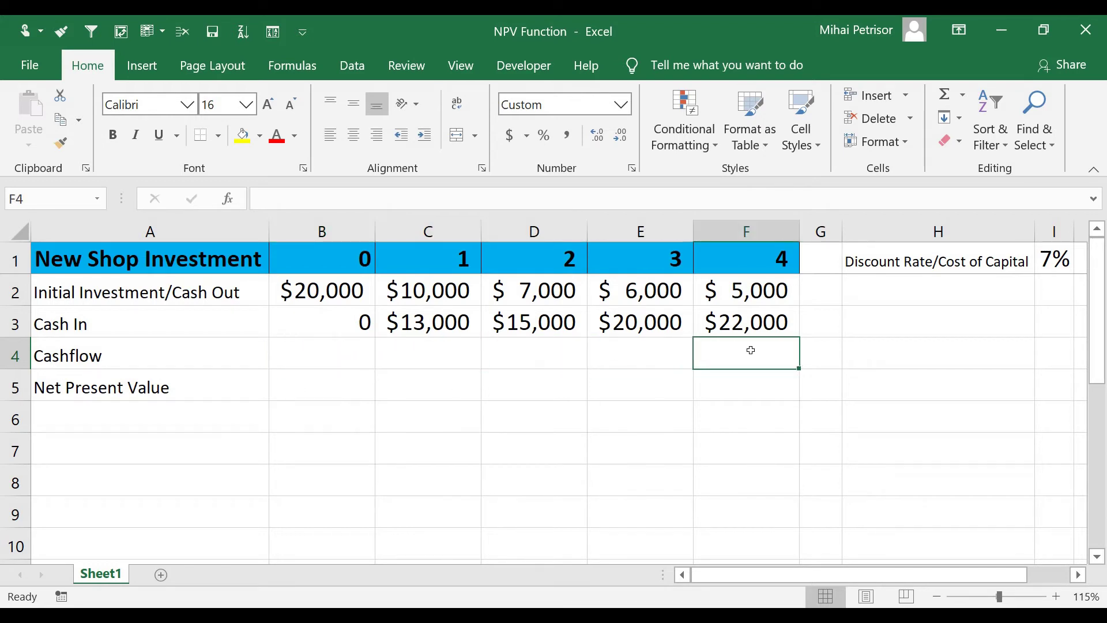
click(350, 326)
Calculate the period 0 Cashflow in B4 with =B3-B2 and copy the formula across to F4.
click(327, 354)
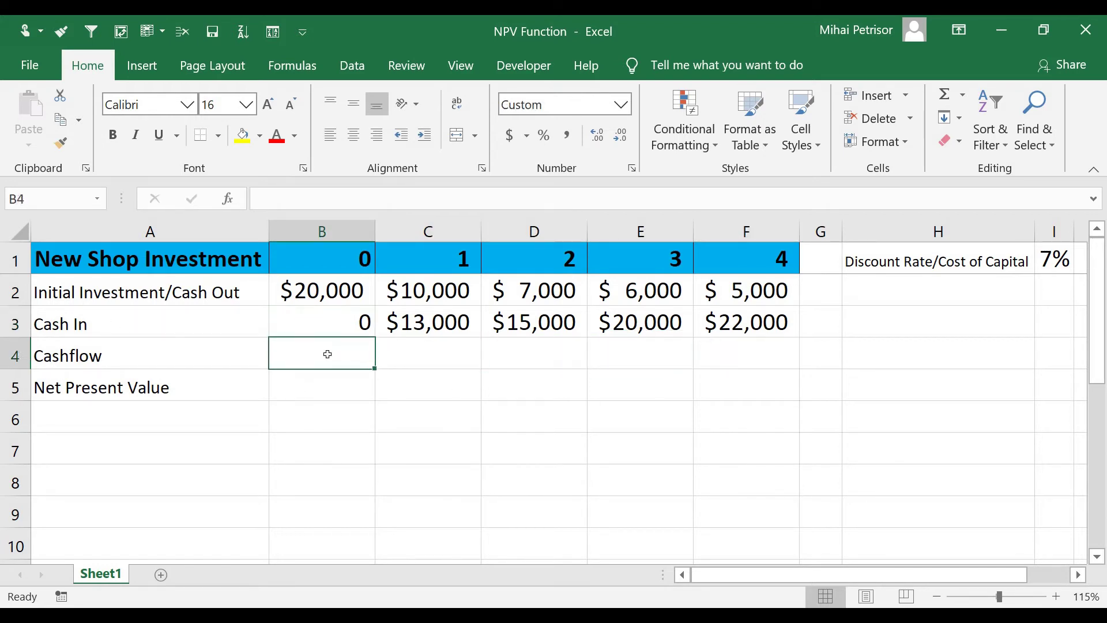
text(=)
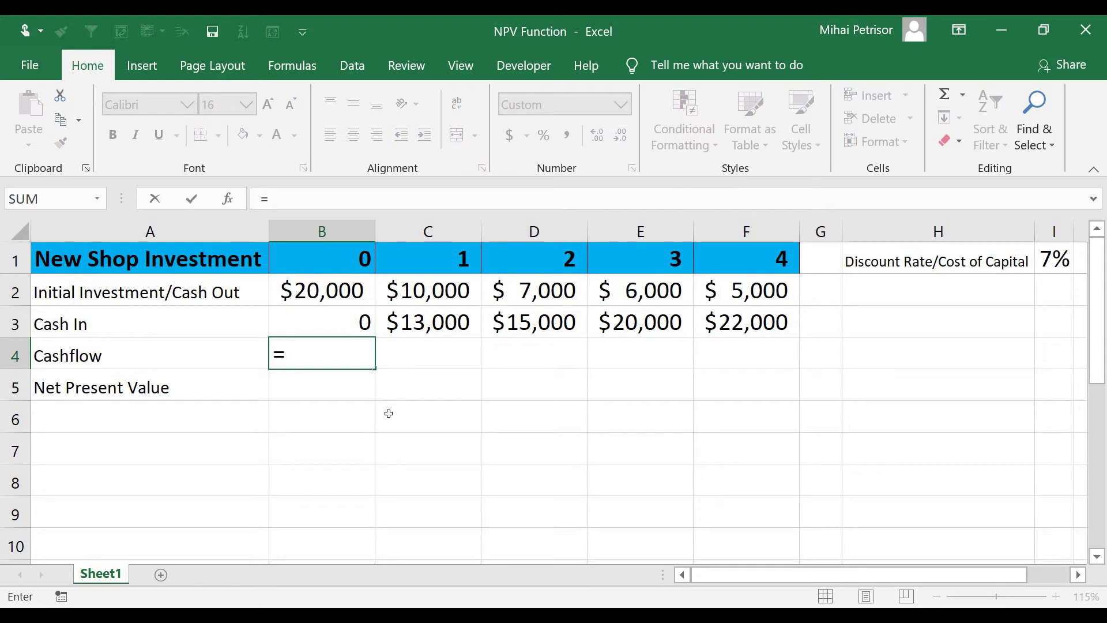
click(348, 322)
text(-)
click(351, 290)
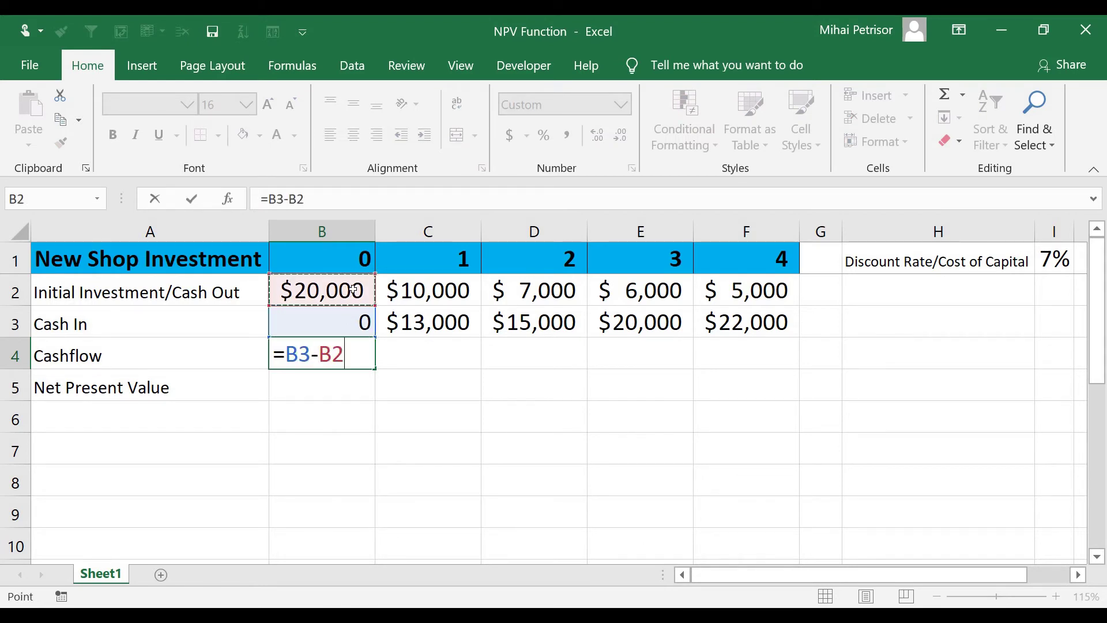
key(Return)
click(346, 354)
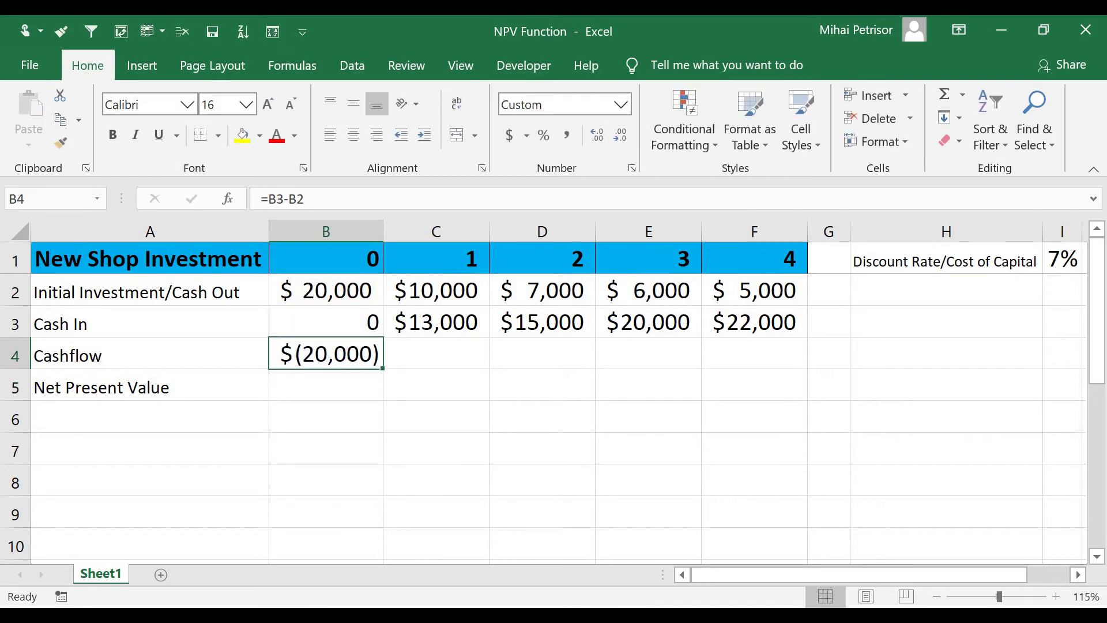
drag(383, 367, 749, 354)
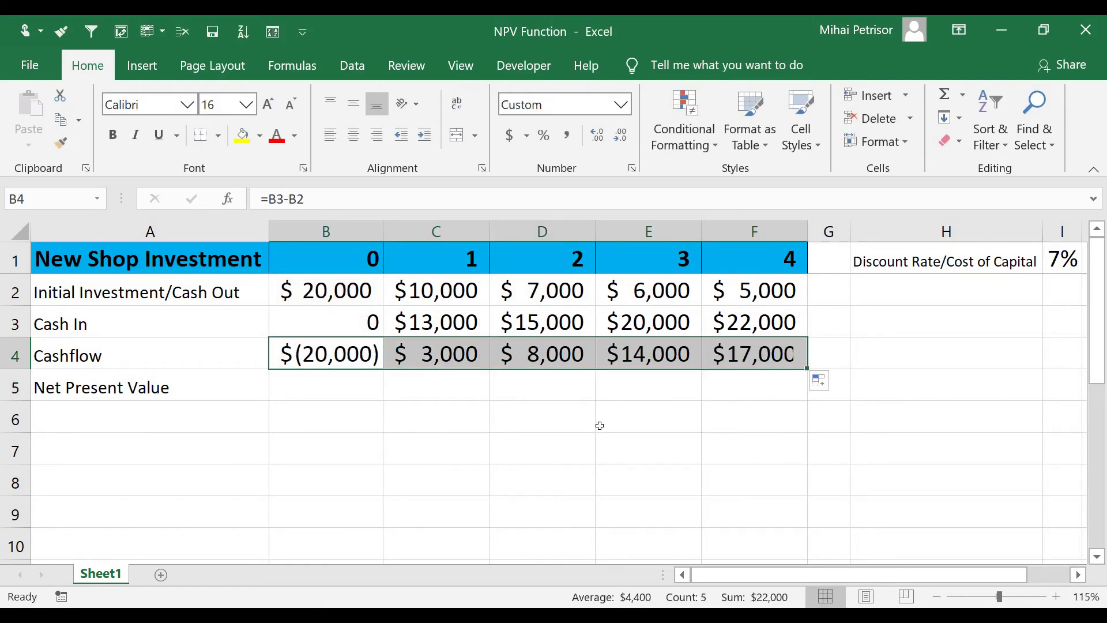
click(332, 362)
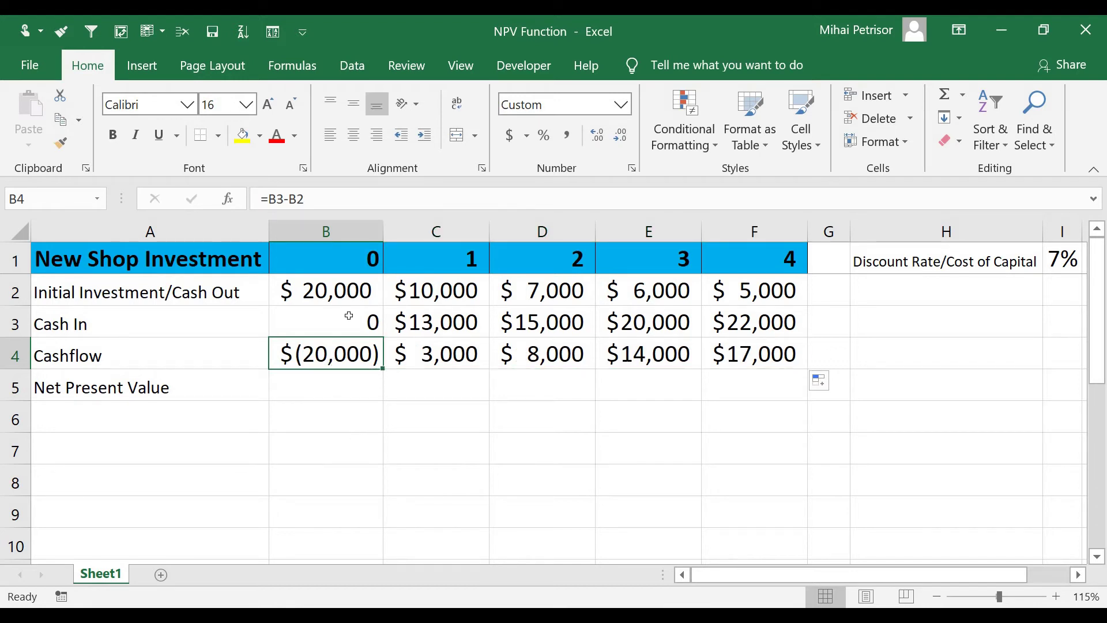
drag(464, 350, 755, 354)
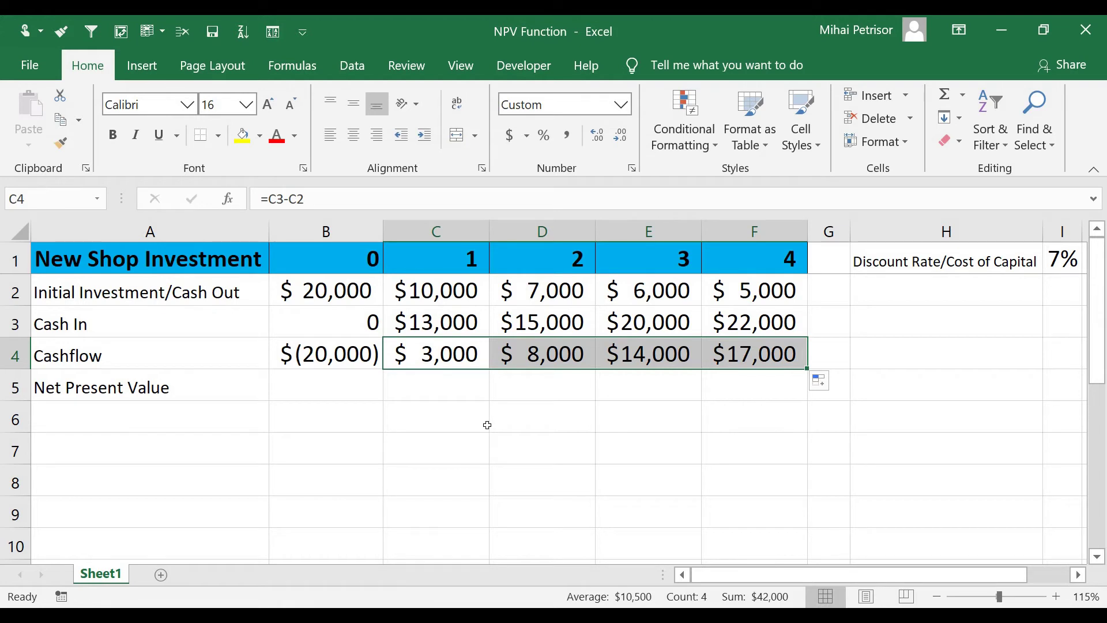
click(475, 392)
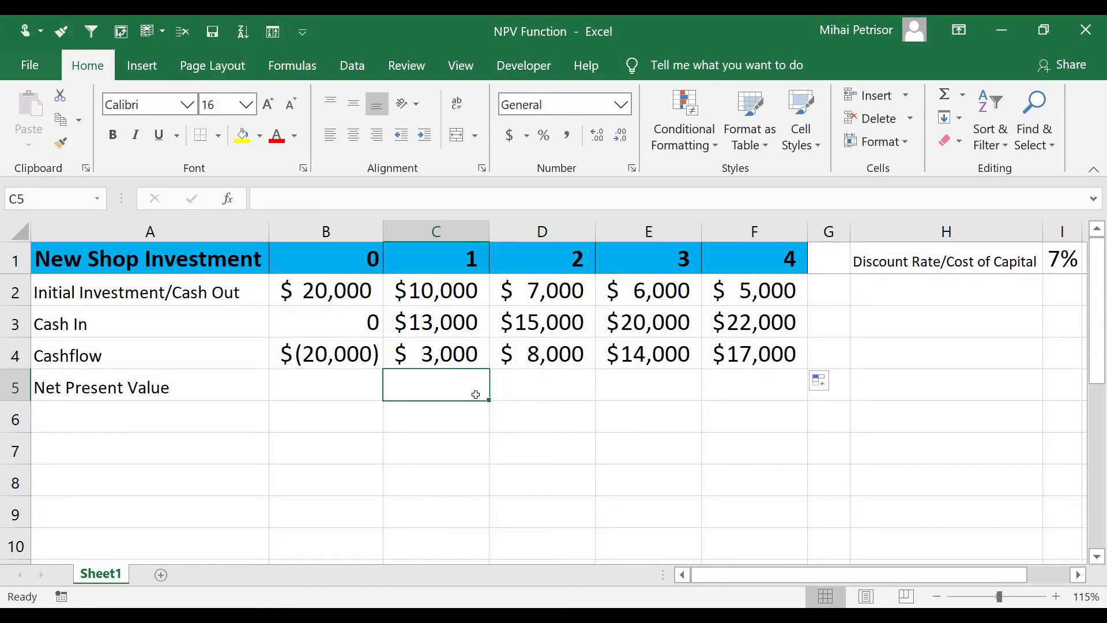
click(464, 357)
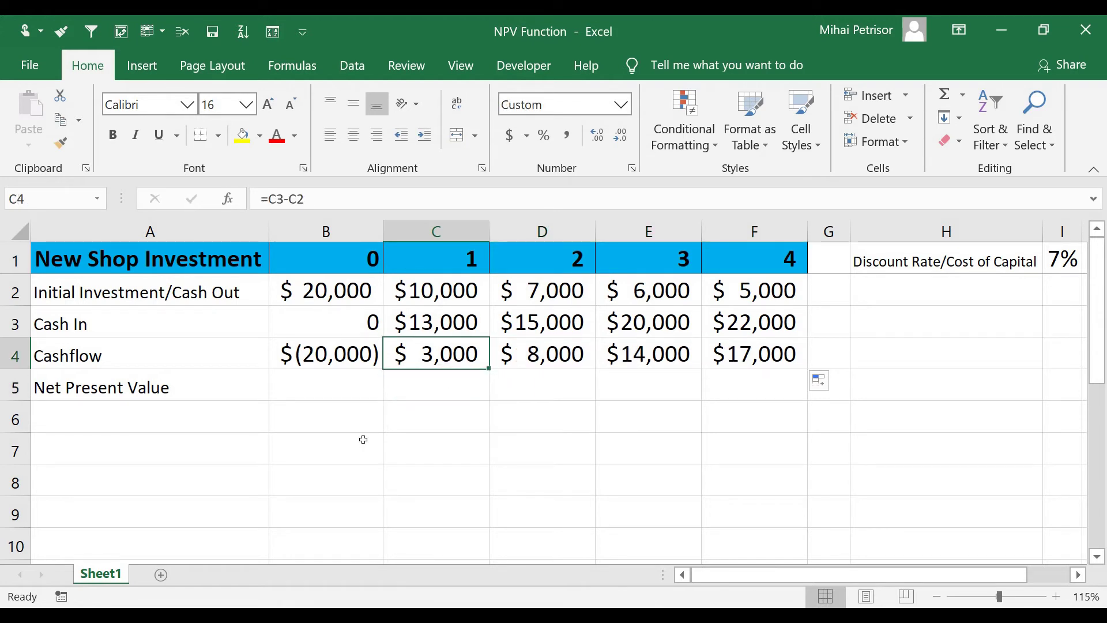
Calculate the Net Present Value in B5 with the formula =NPV(I1;C4:F4)-B2.
click(339, 382)
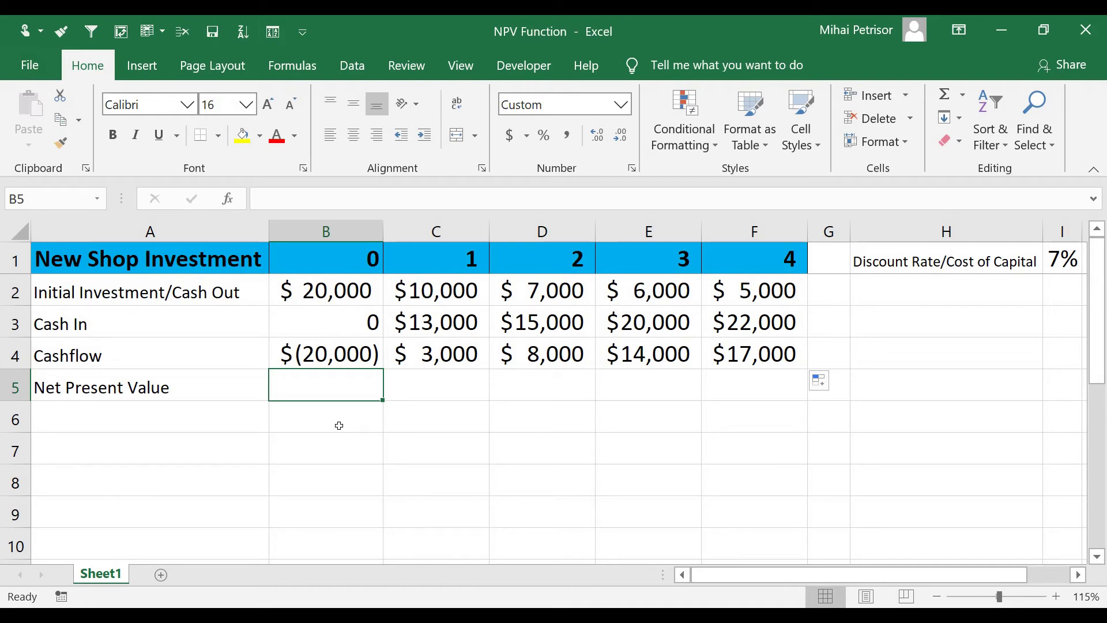
text(=npv)
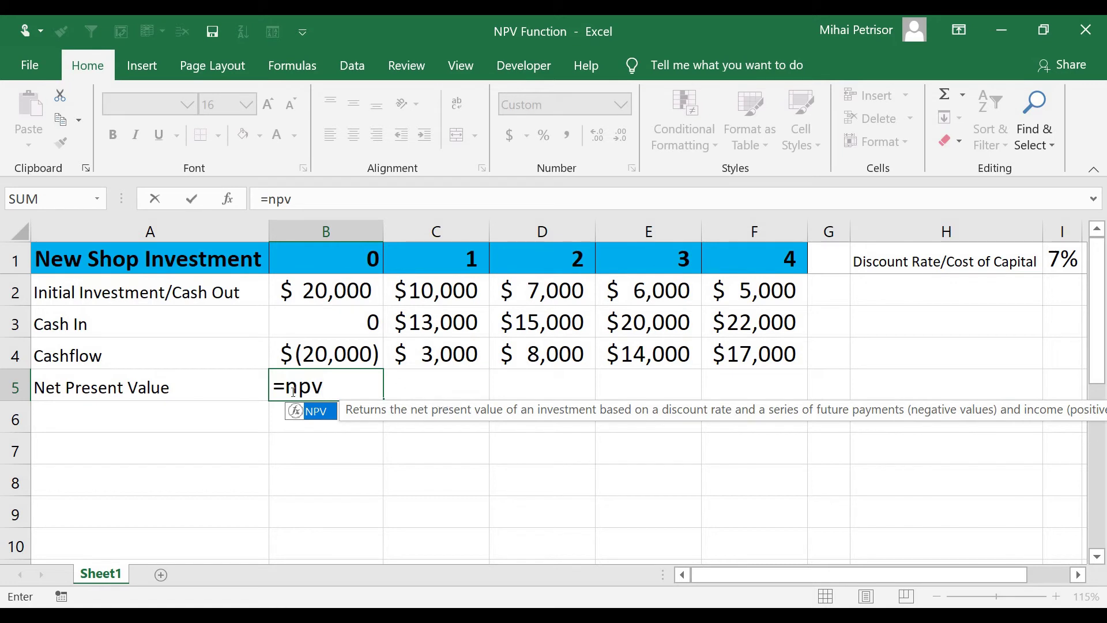
text(()
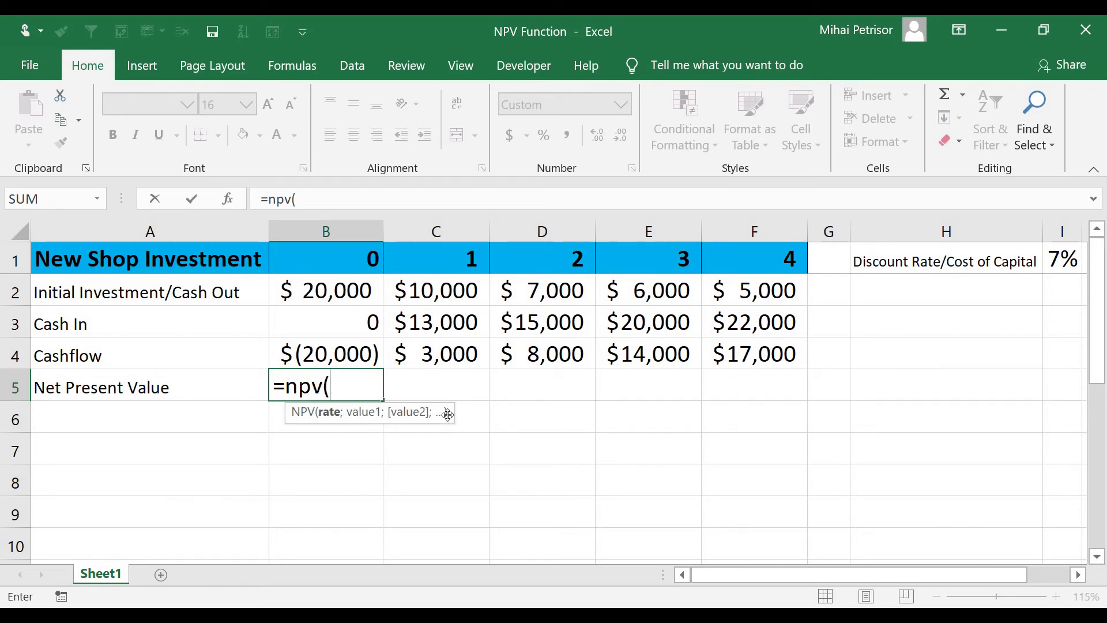
click(1053, 253)
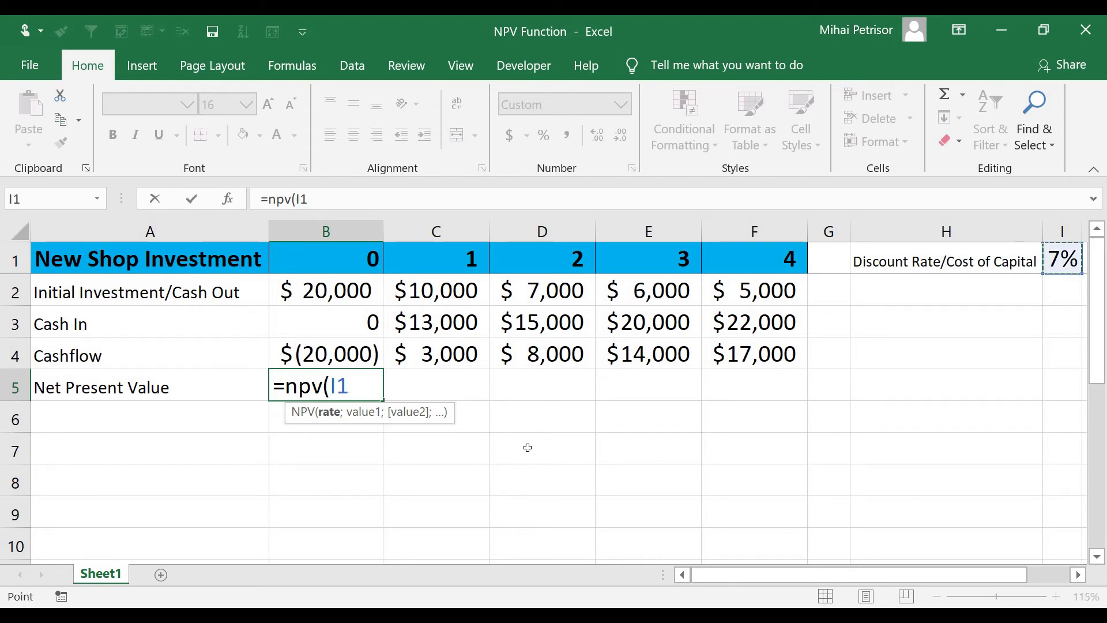
text(;)
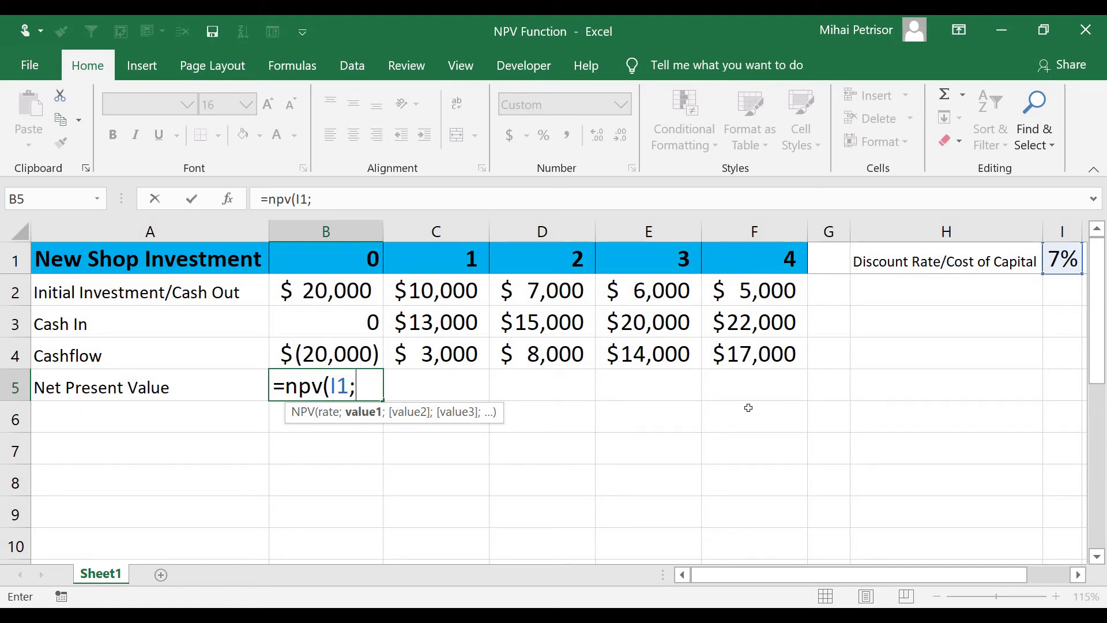
drag(758, 353, 462, 349)
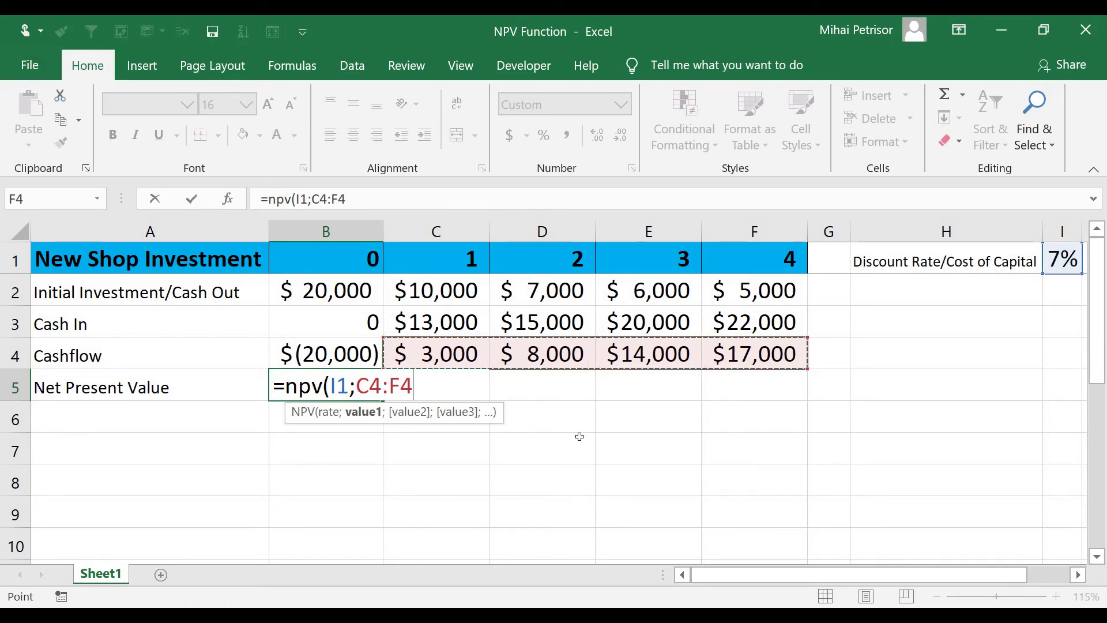
text())
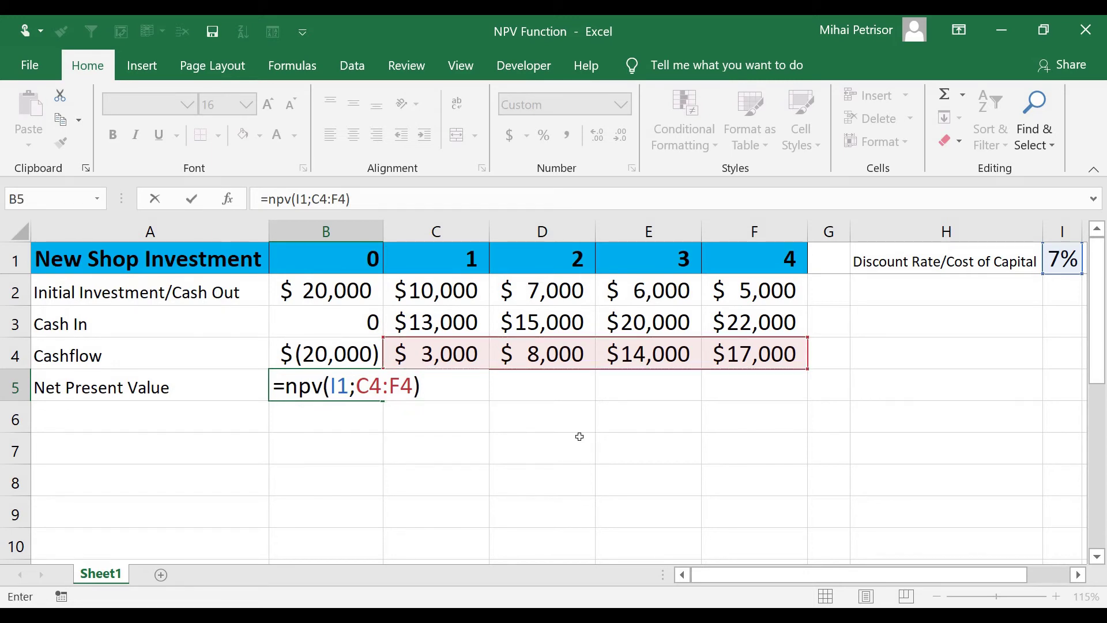
text(-)
click(340, 291)
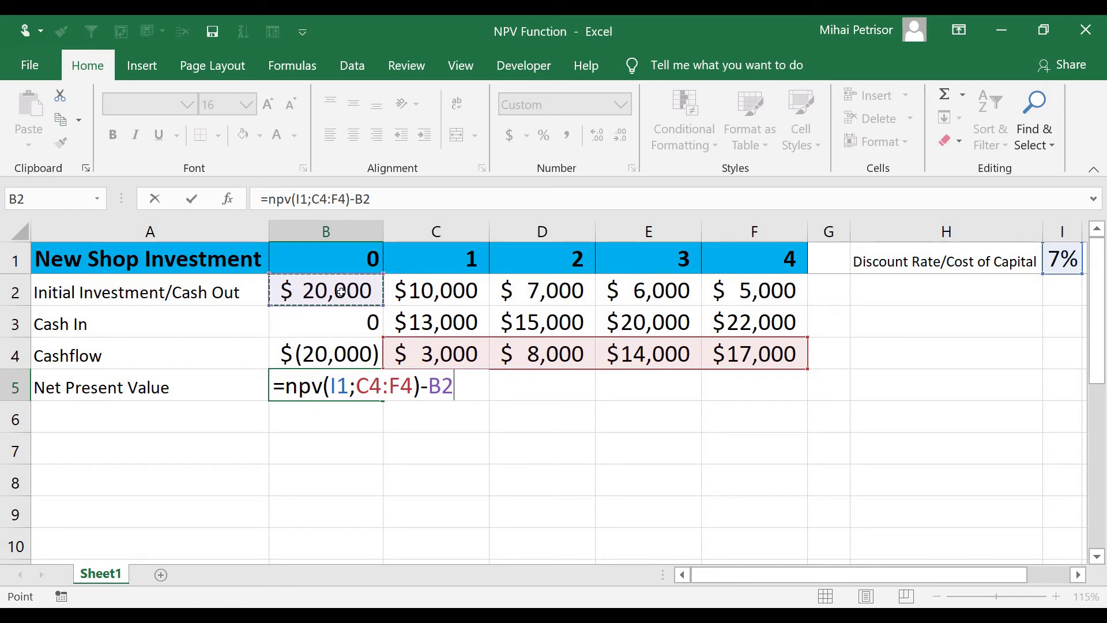
key(Return)
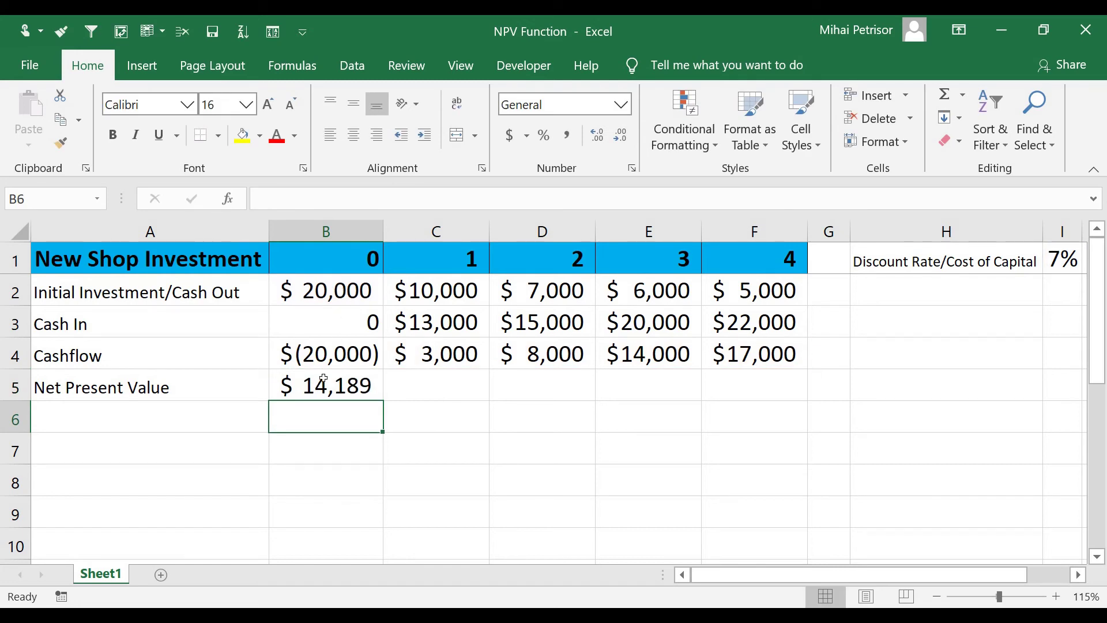
click(323, 377)
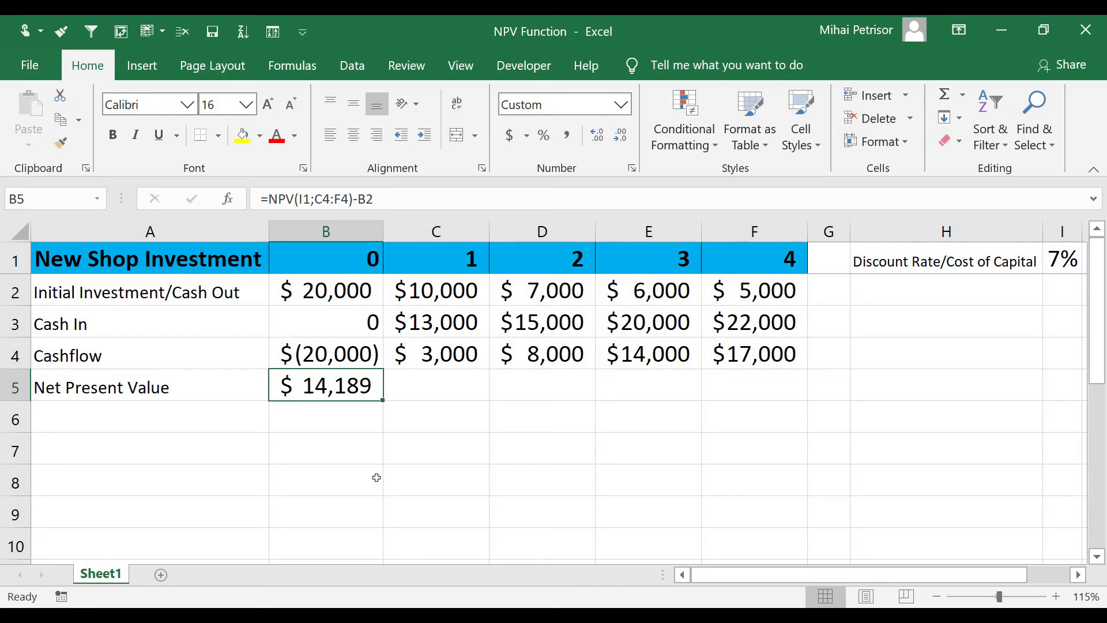
click(377, 477)
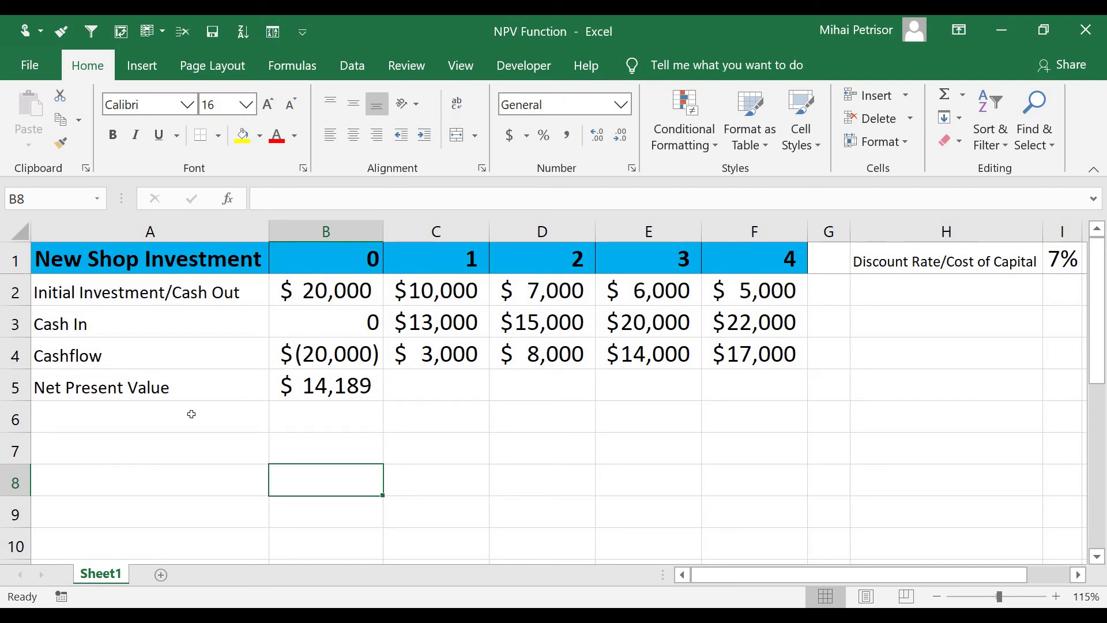
Calculate the internal rate of return in B6 with the formula =IRR(B4:F4;7%).
click(316, 428)
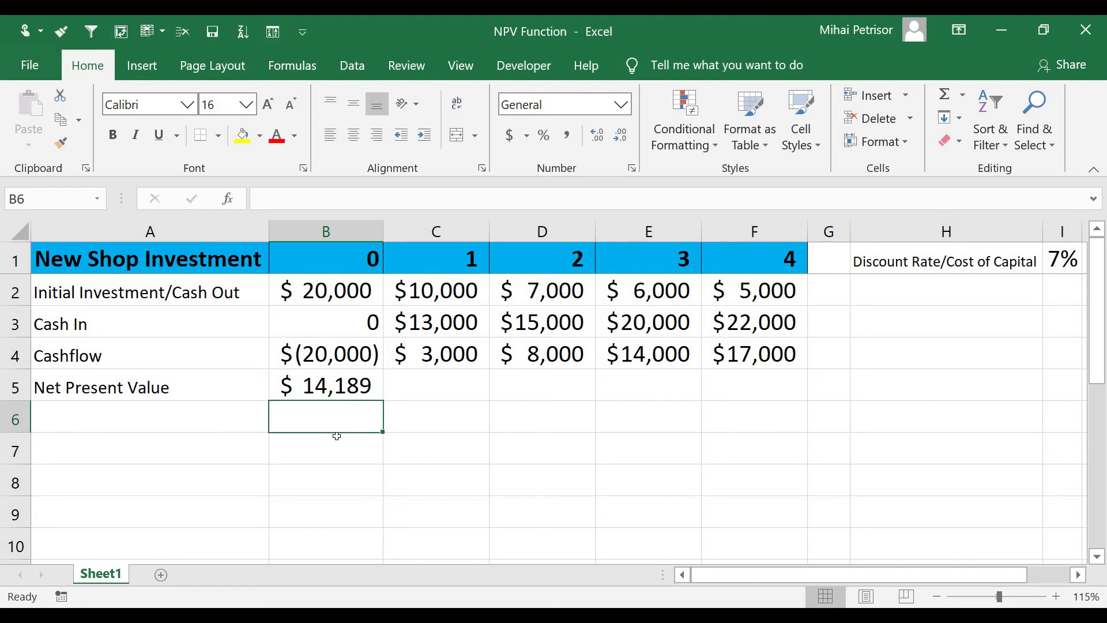
text(=Ir)
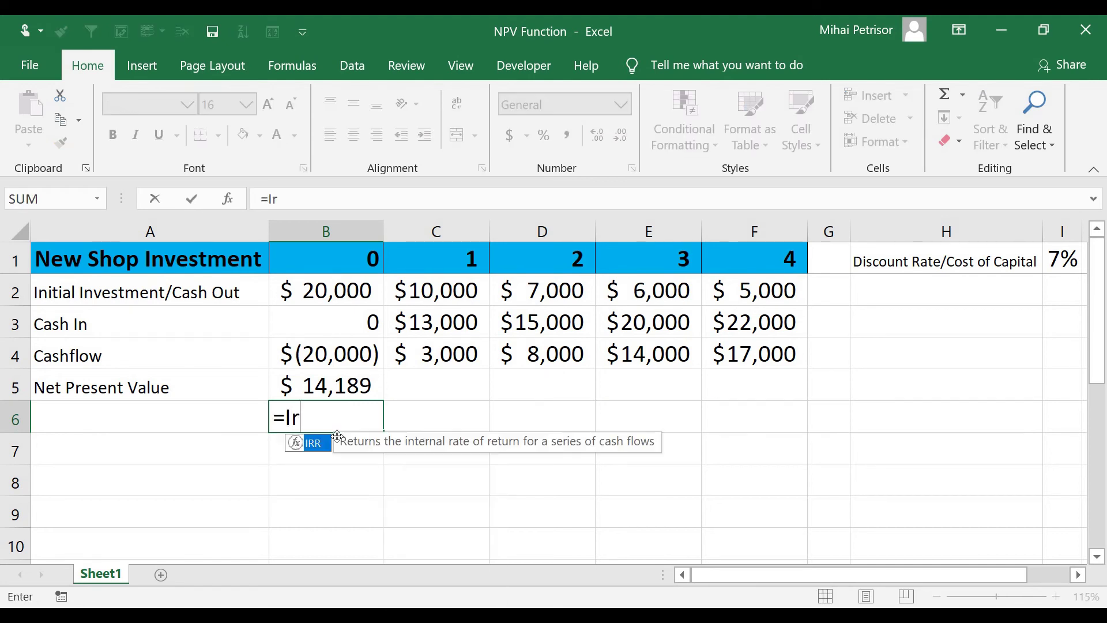
text(r)
key(Tab)
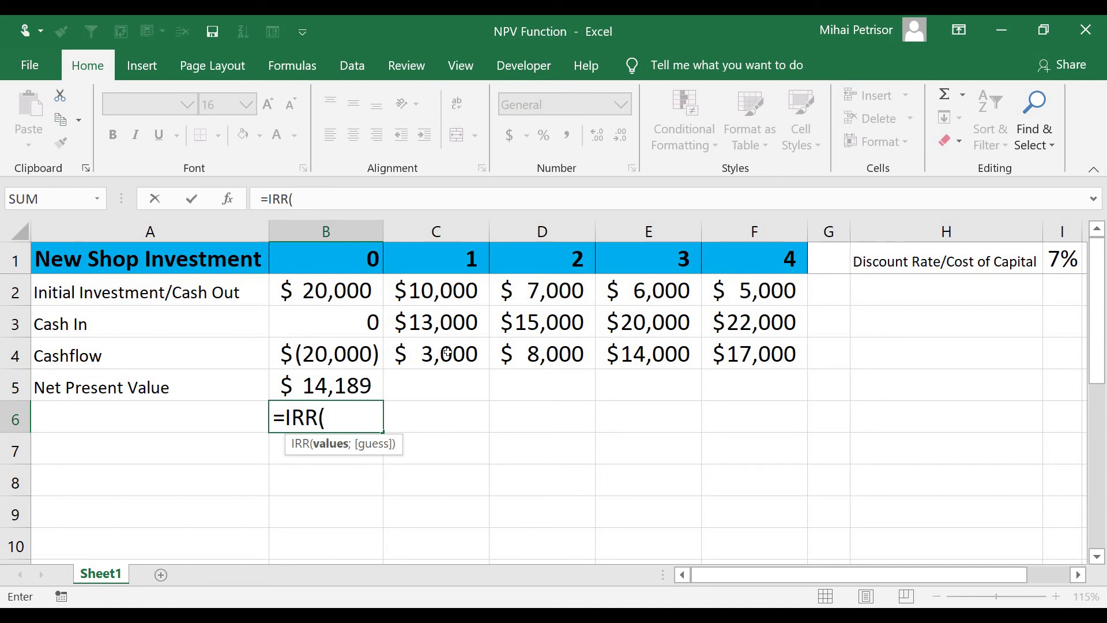
drag(435, 357, 742, 358)
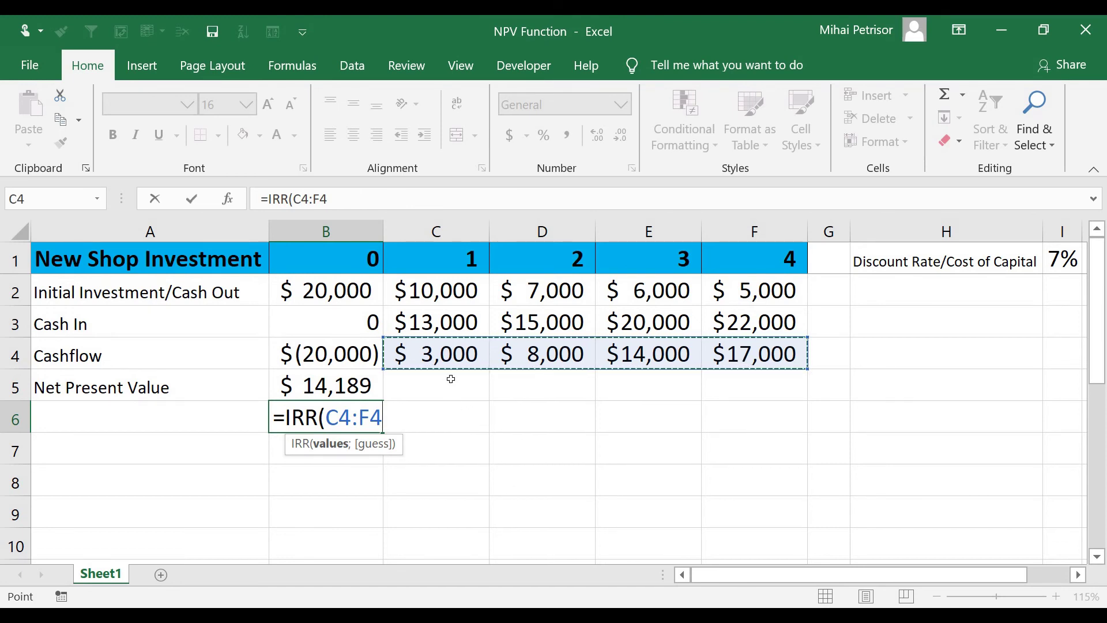
drag(351, 352, 772, 355)
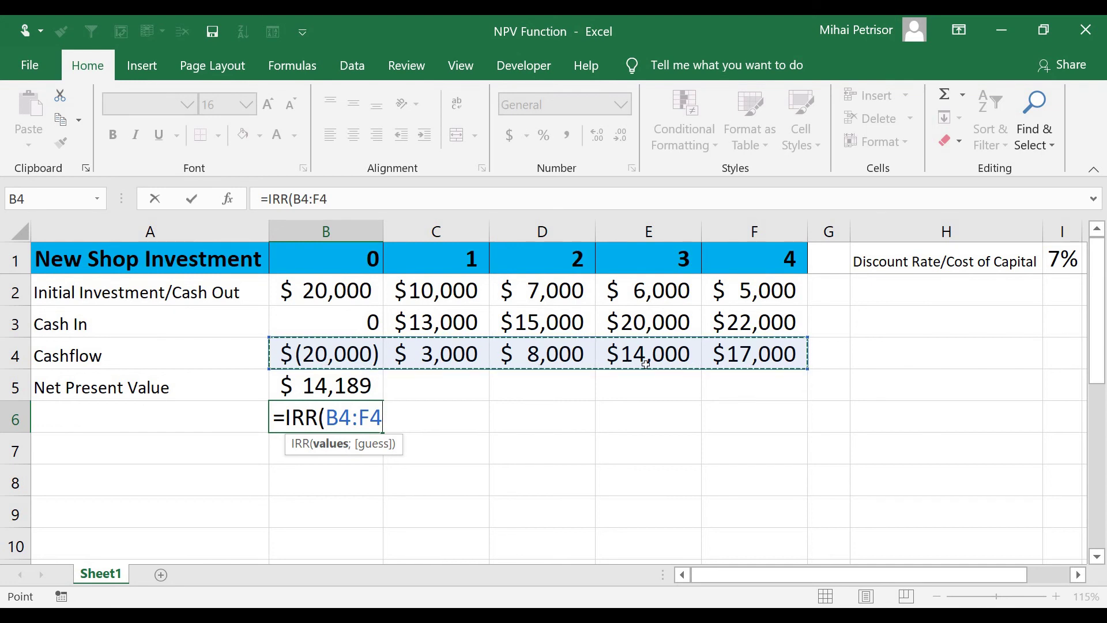
text(;7)
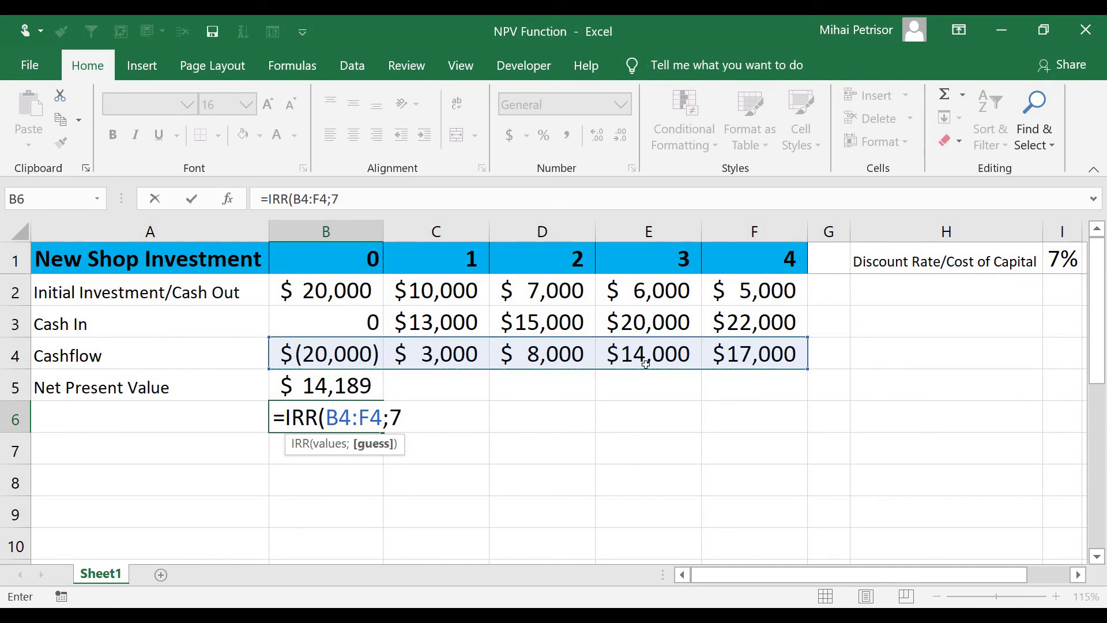
text(%))
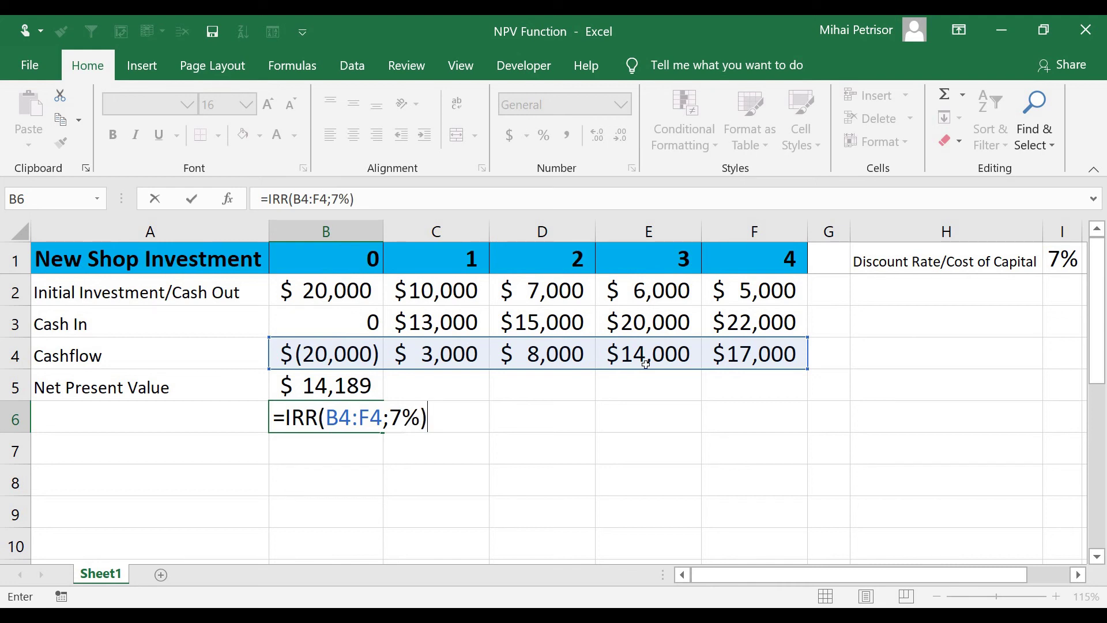
key(Return)
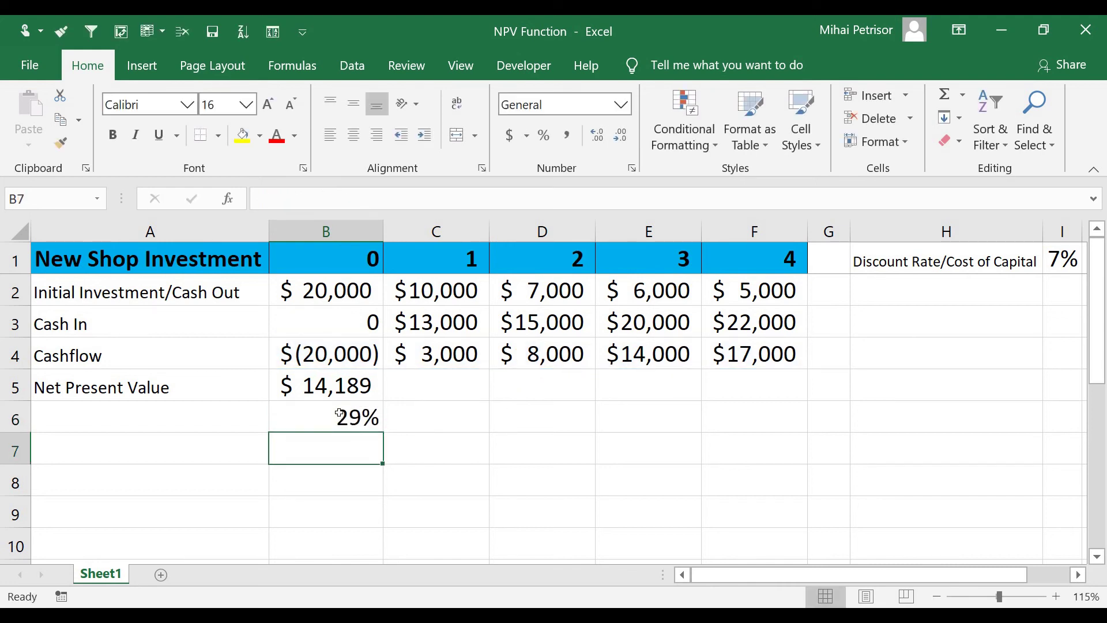
Set the Discount Rate/Cost of Capital in I1 to 29% and check the Net Present Value in B5.
click(340, 416)
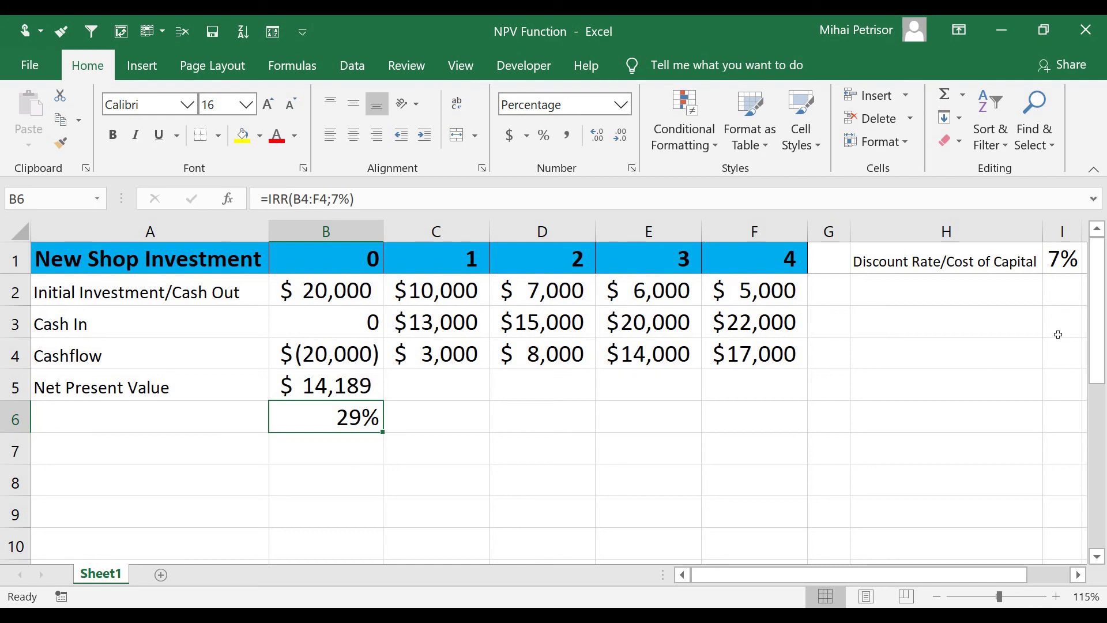
click(1061, 262)
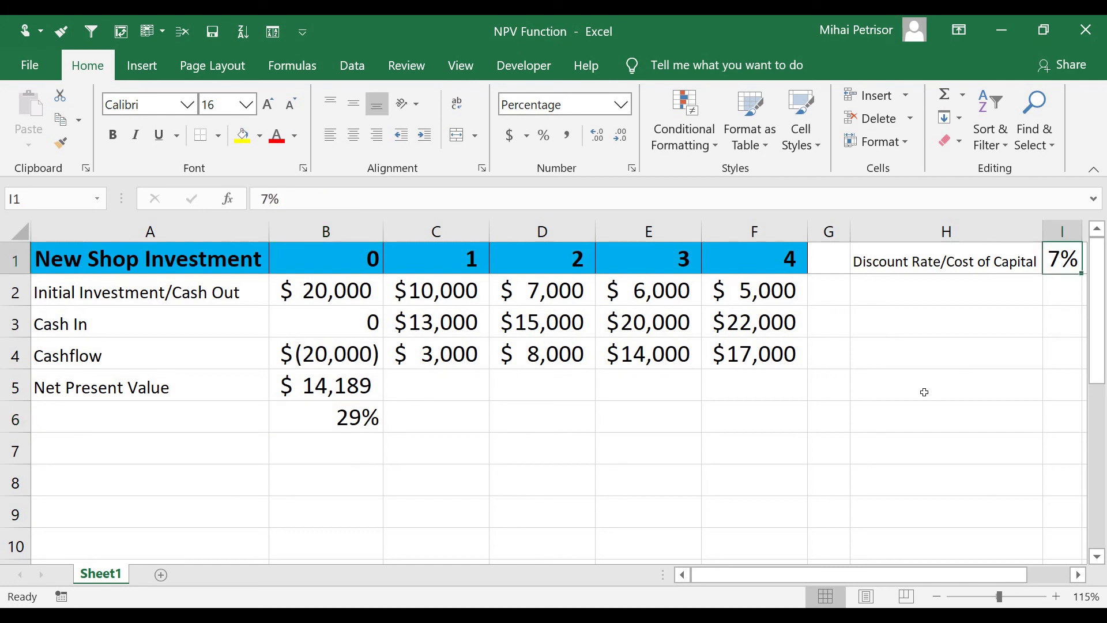
text(29)
key(Return)
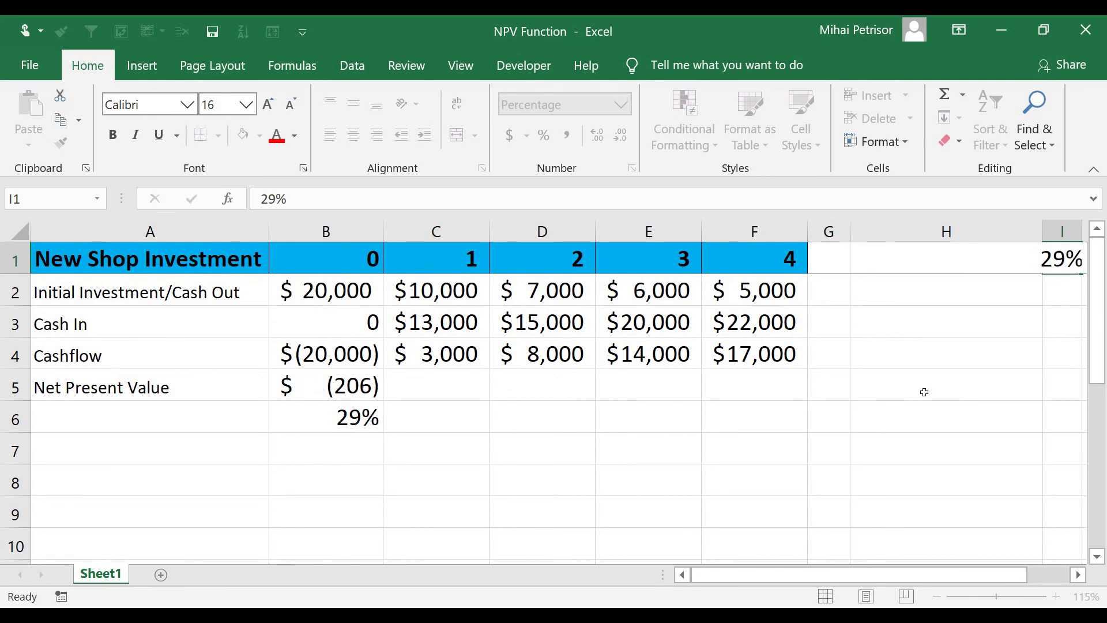
drag(903, 579, 867, 578)
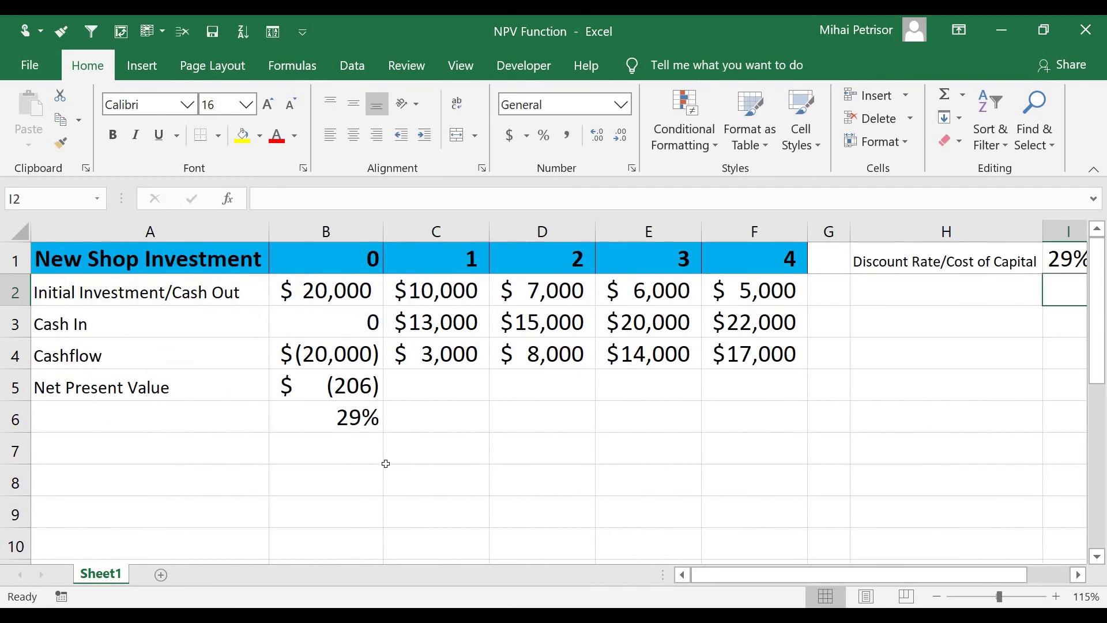
click(353, 385)
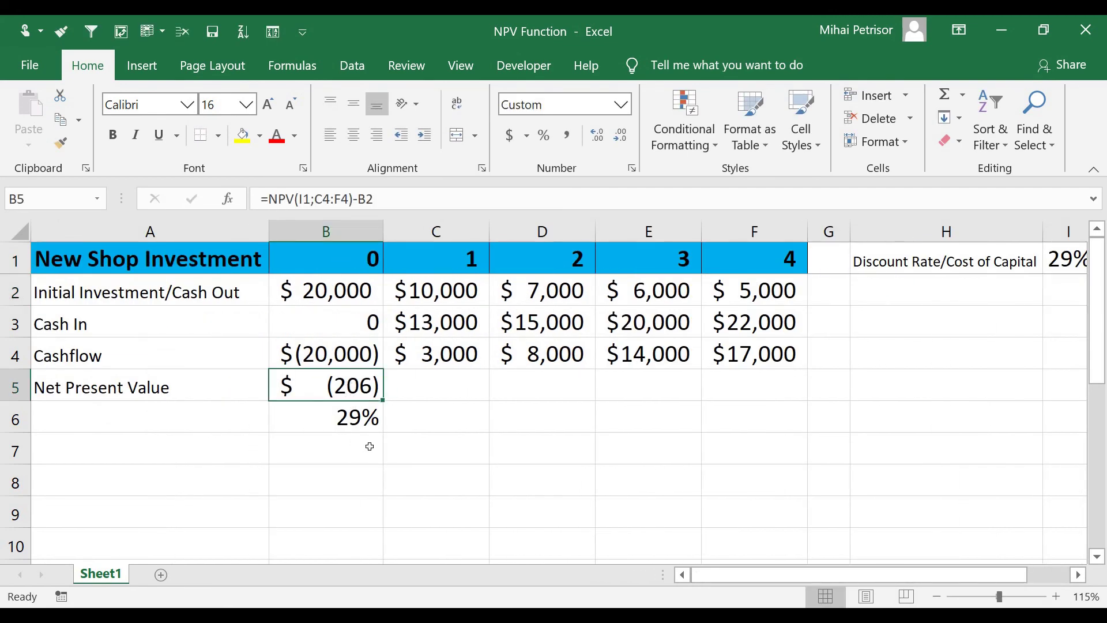
Show the internal rate of return in B6 with two decimals and paste it as a value into discount rate cell I1.
click(362, 418)
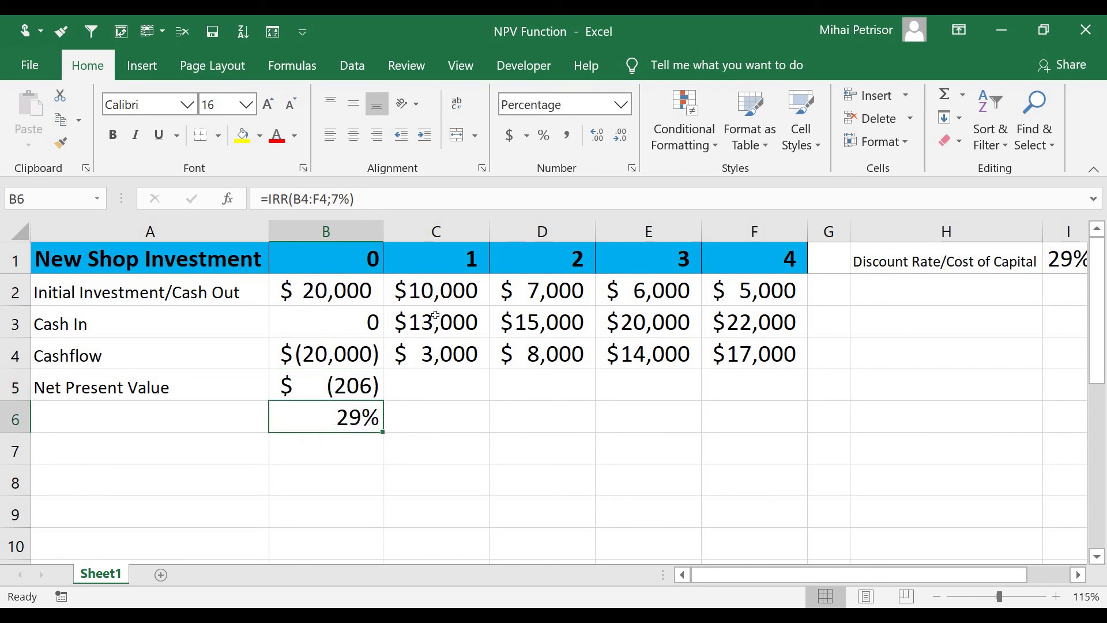
click(598, 138)
key(ctrl+c)
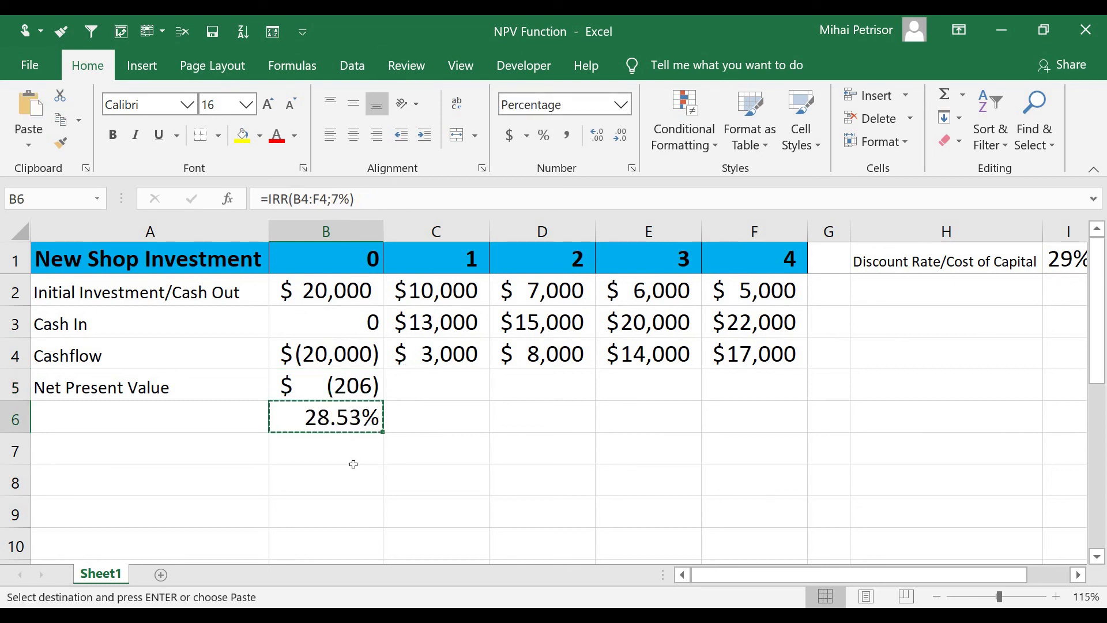
right_click(1068, 256)
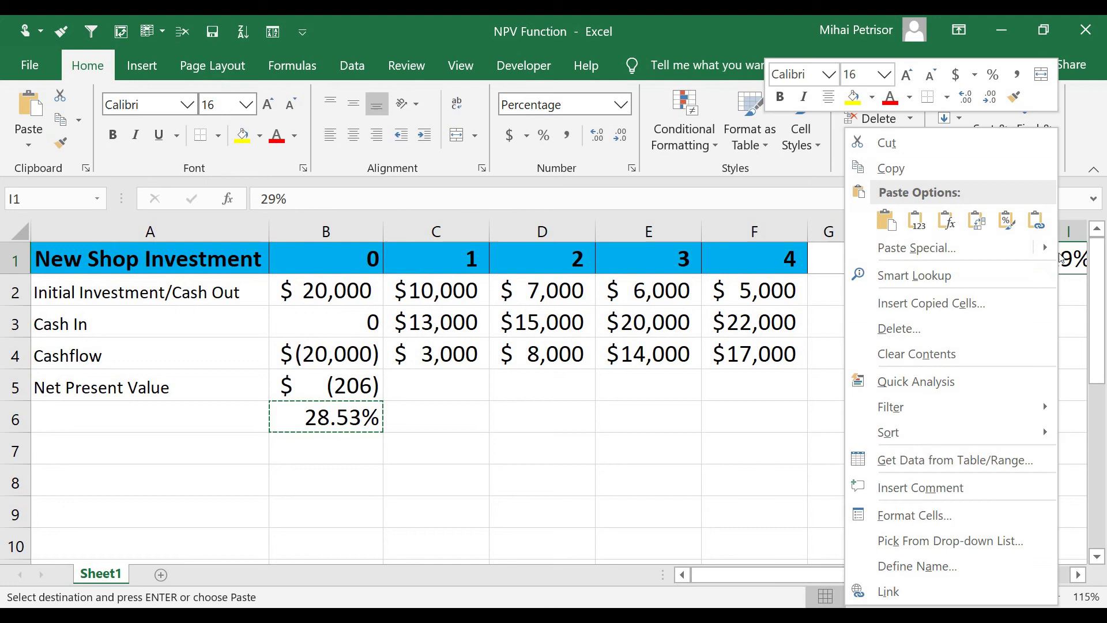
click(921, 222)
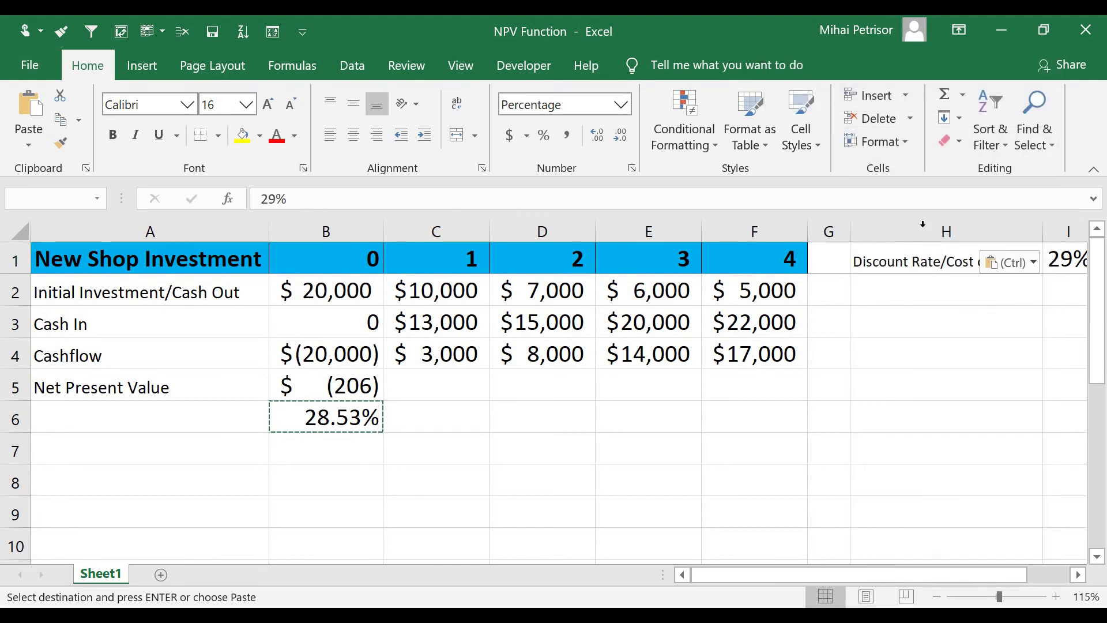
click(343, 380)
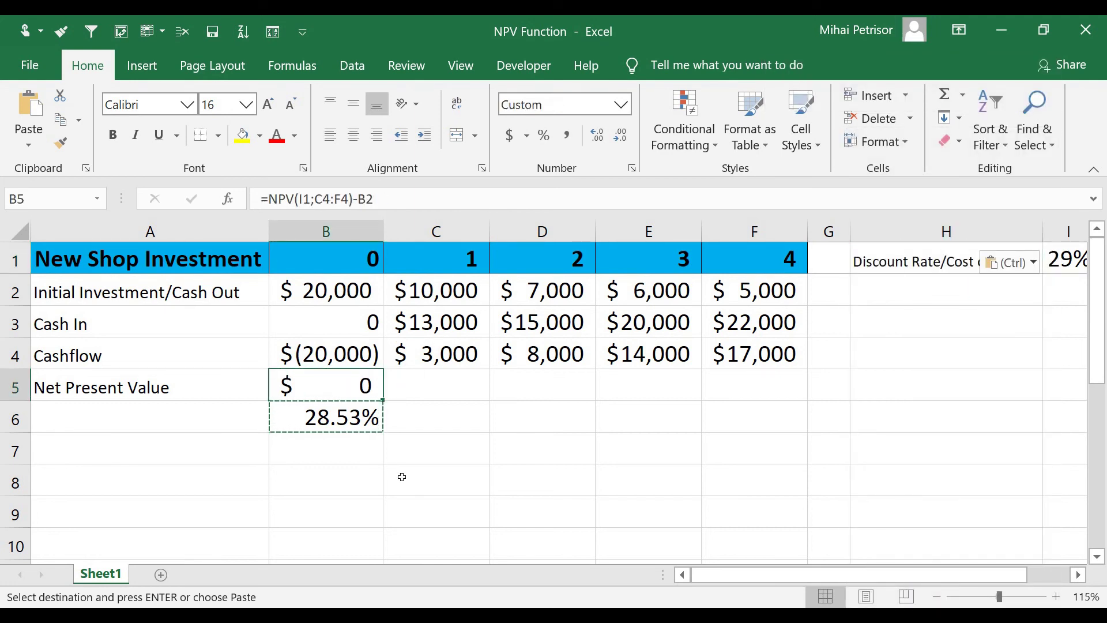
Narrow column H slightly so the discount rate in column I fits in view, and review cells B2 and B6.
drag(1043, 229, 1034, 229)
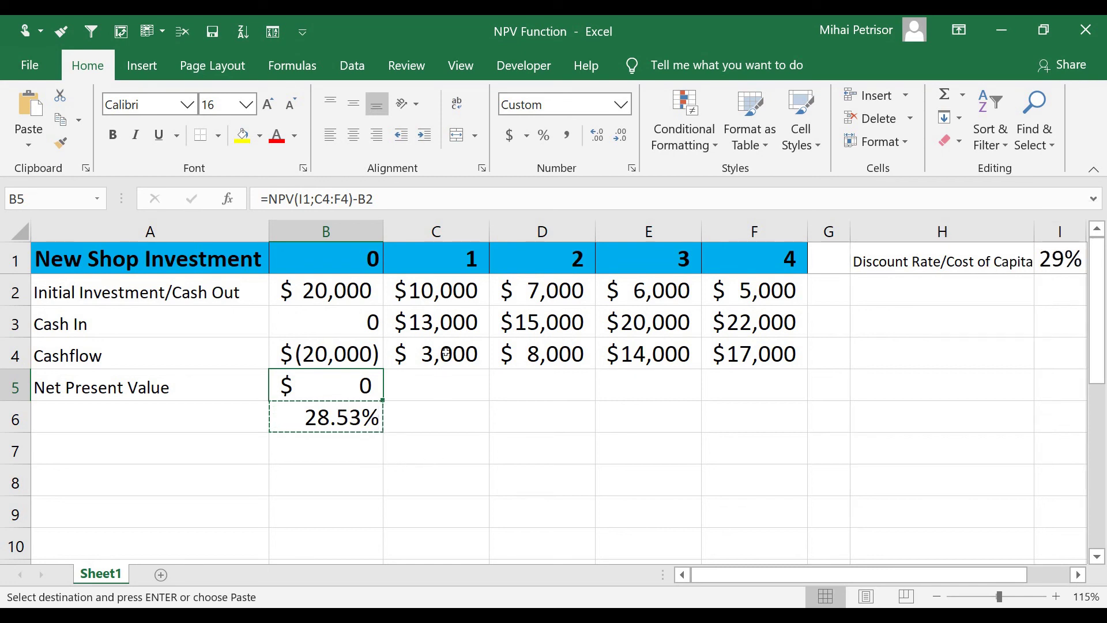
click(365, 290)
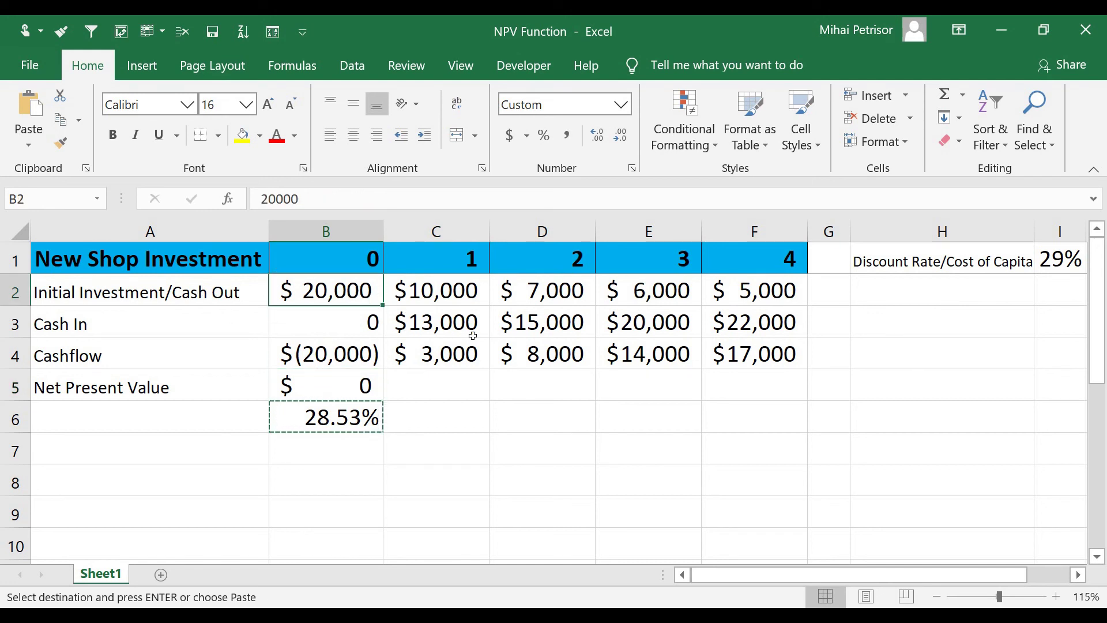
click(357, 404)
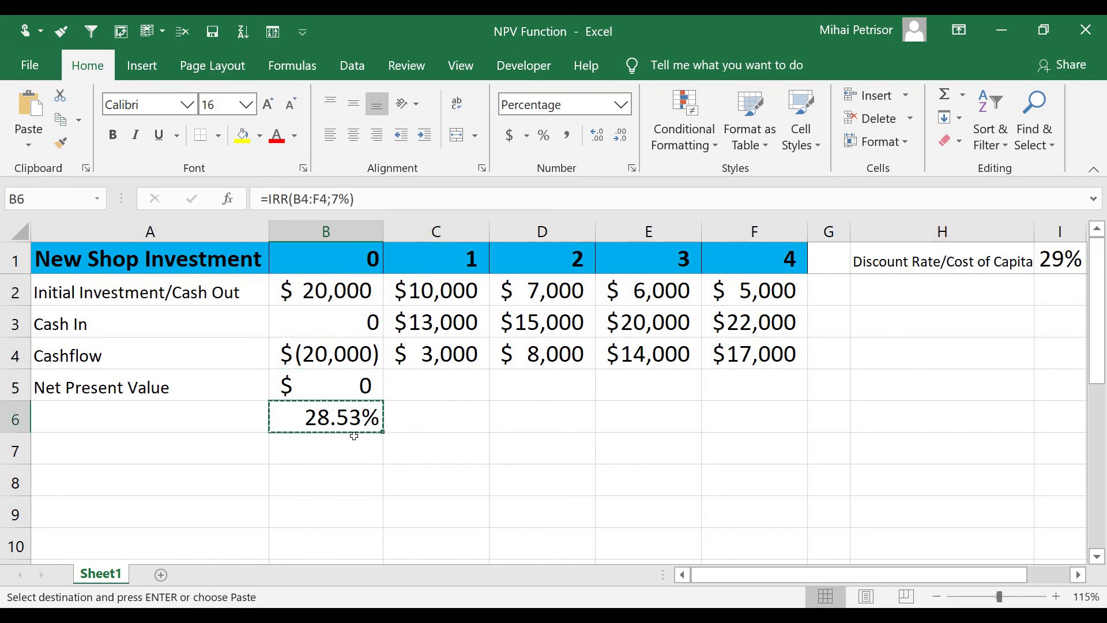